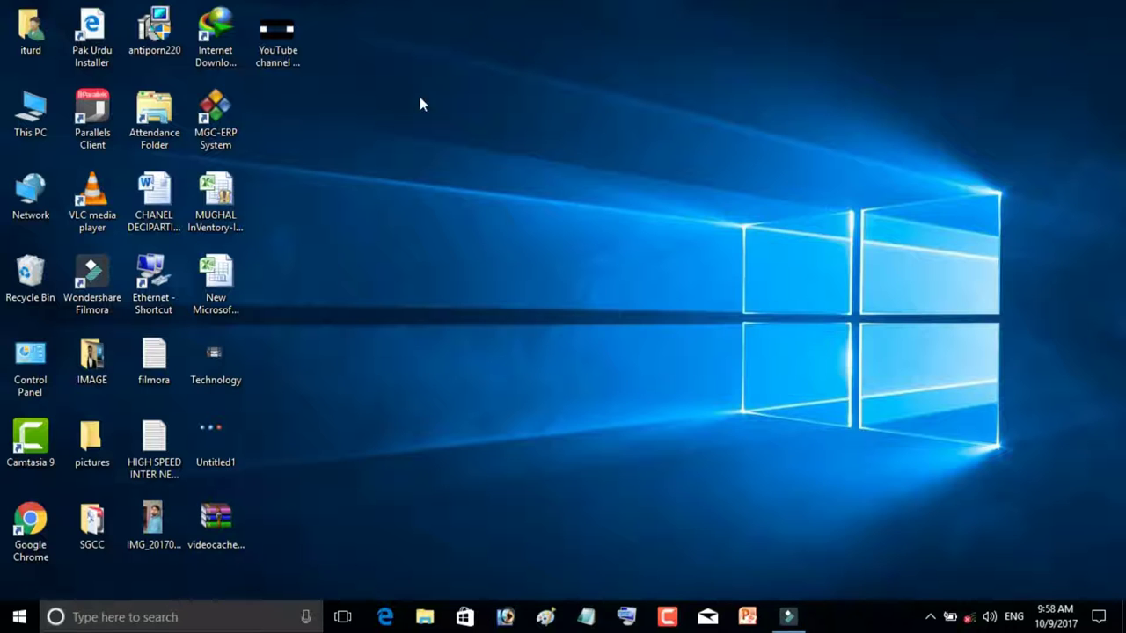
pyautogui.rightClick(399, 194)
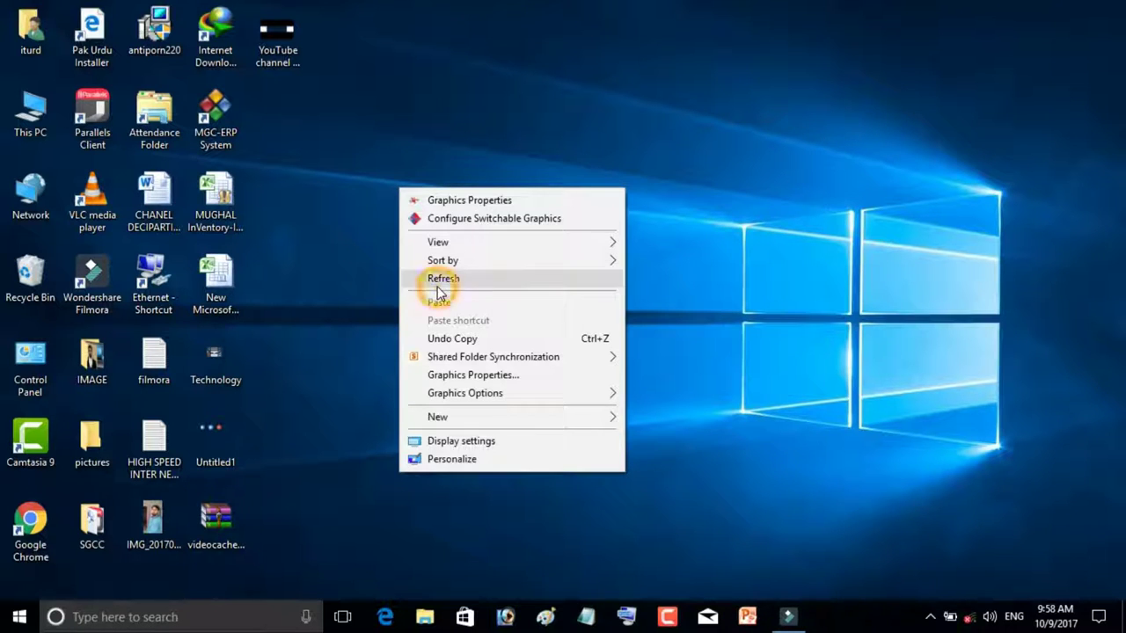
pyautogui.click(436, 280)
pyautogui.rightClick(515, 157)
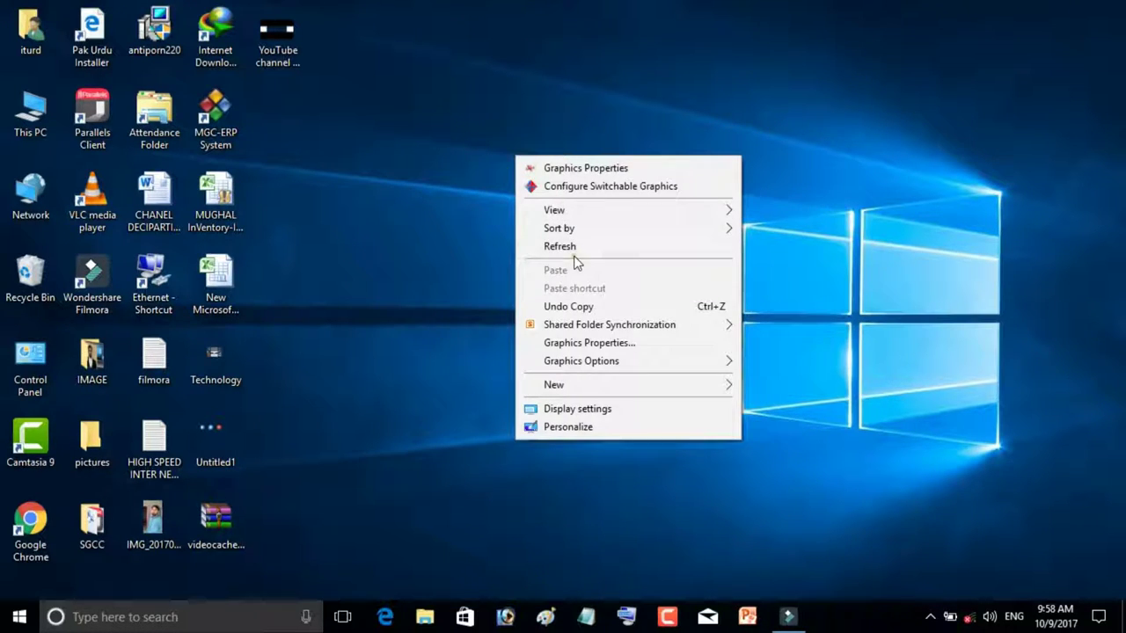
pyautogui.click(574, 249)
pyautogui.rightClick(528, 183)
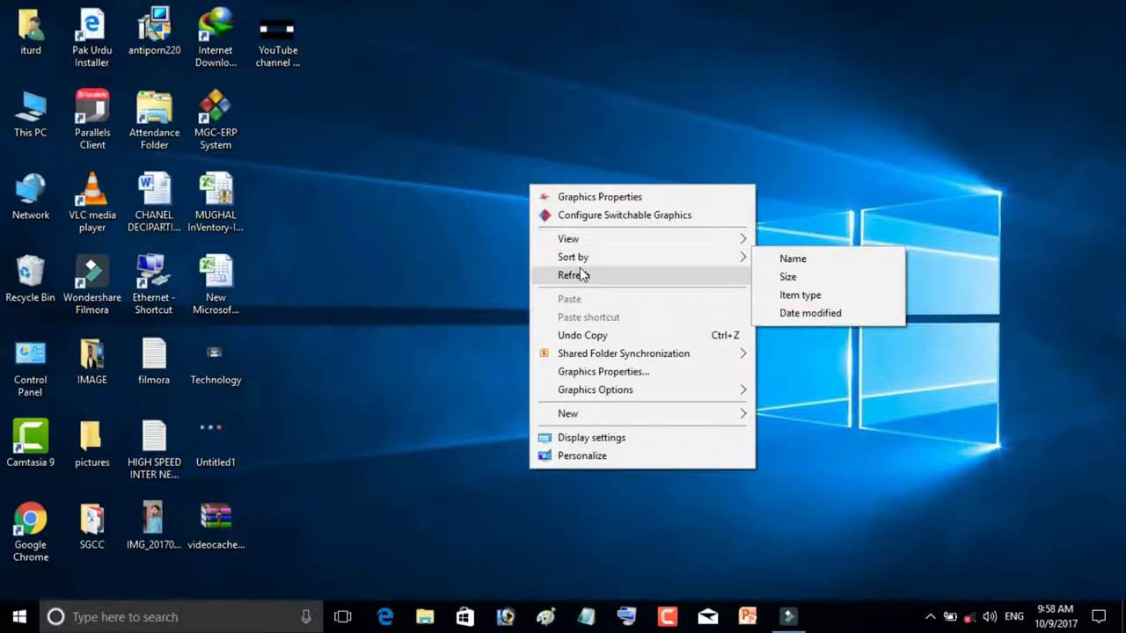
pyautogui.click(578, 275)
pyautogui.rightClick(517, 206)
pyautogui.click(543, 288)
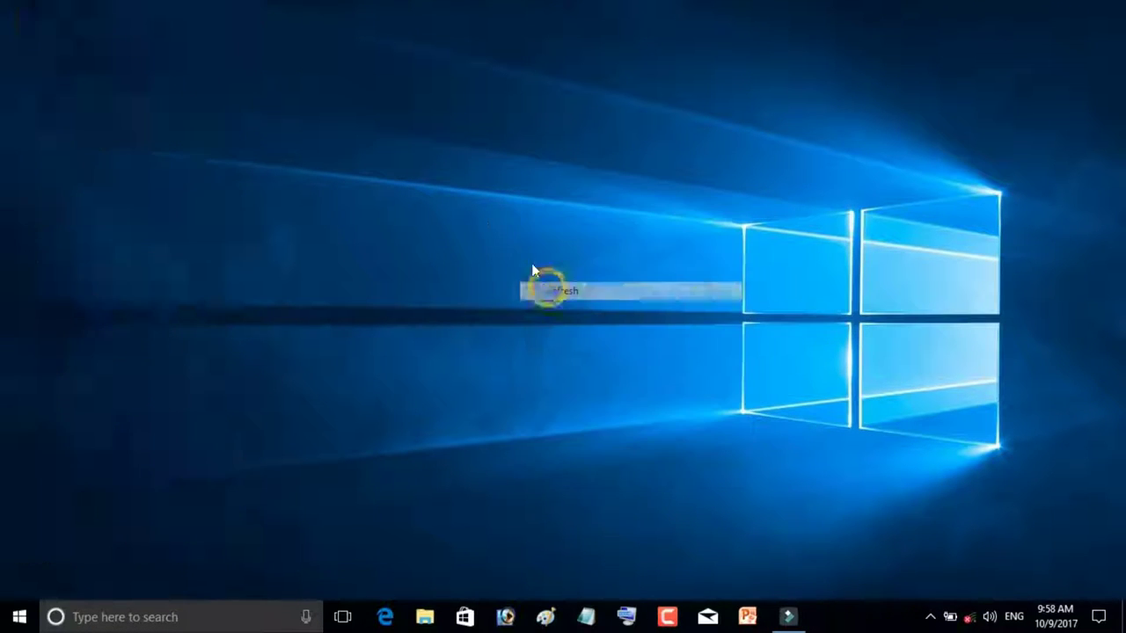
pyautogui.rightClick(486, 216)
pyautogui.click(519, 303)
pyautogui.rightClick(470, 175)
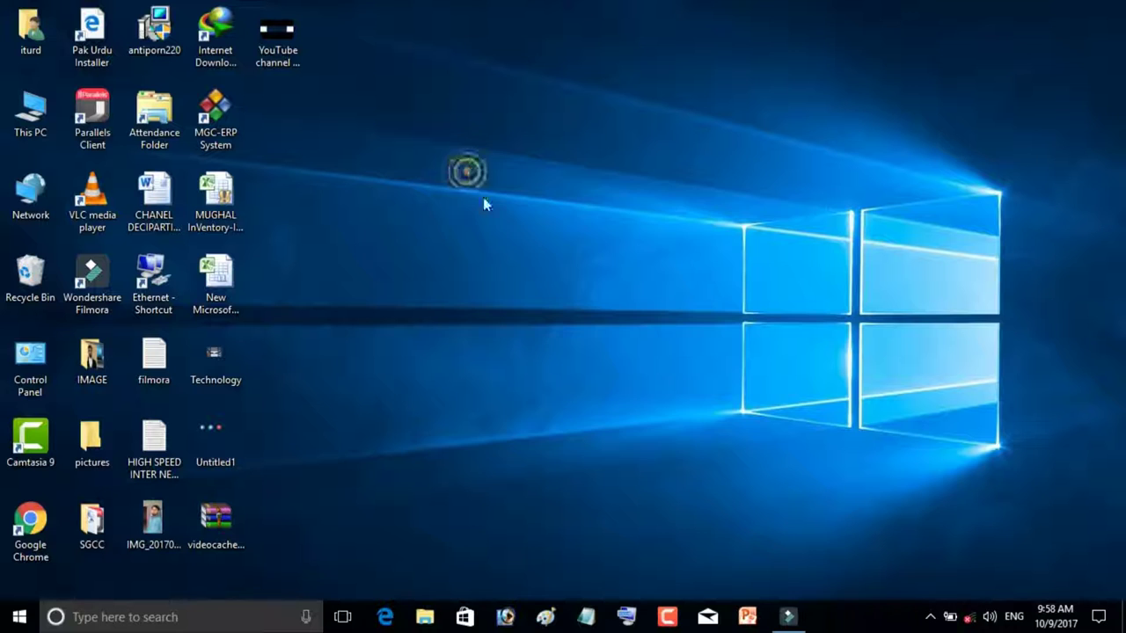
pyautogui.click(508, 261)
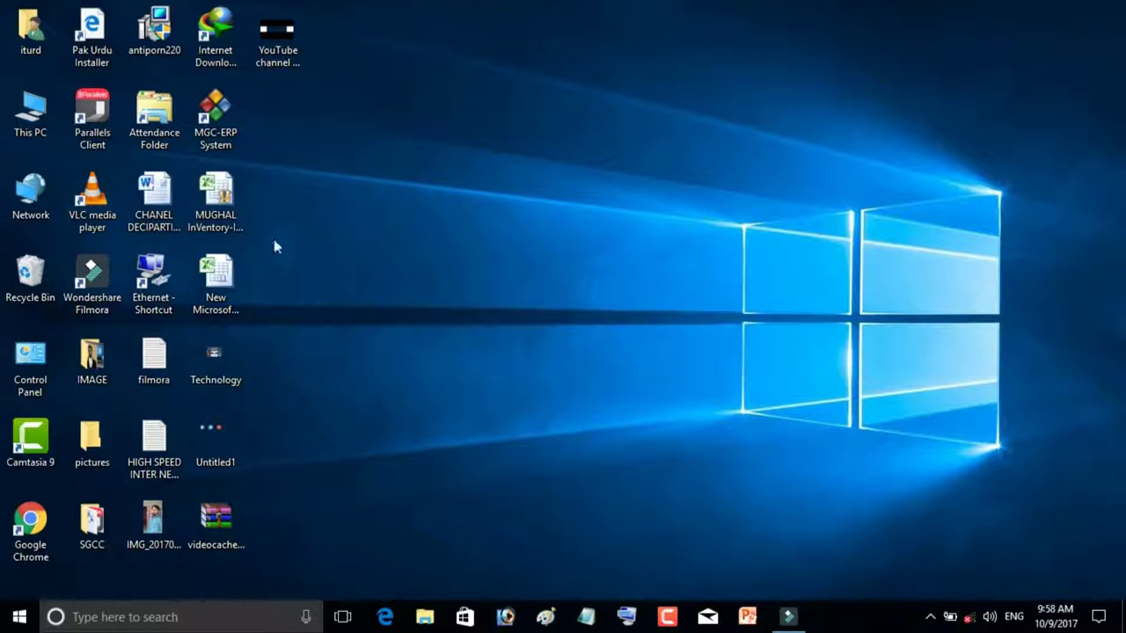
pyautogui.rightClick(454, 212)
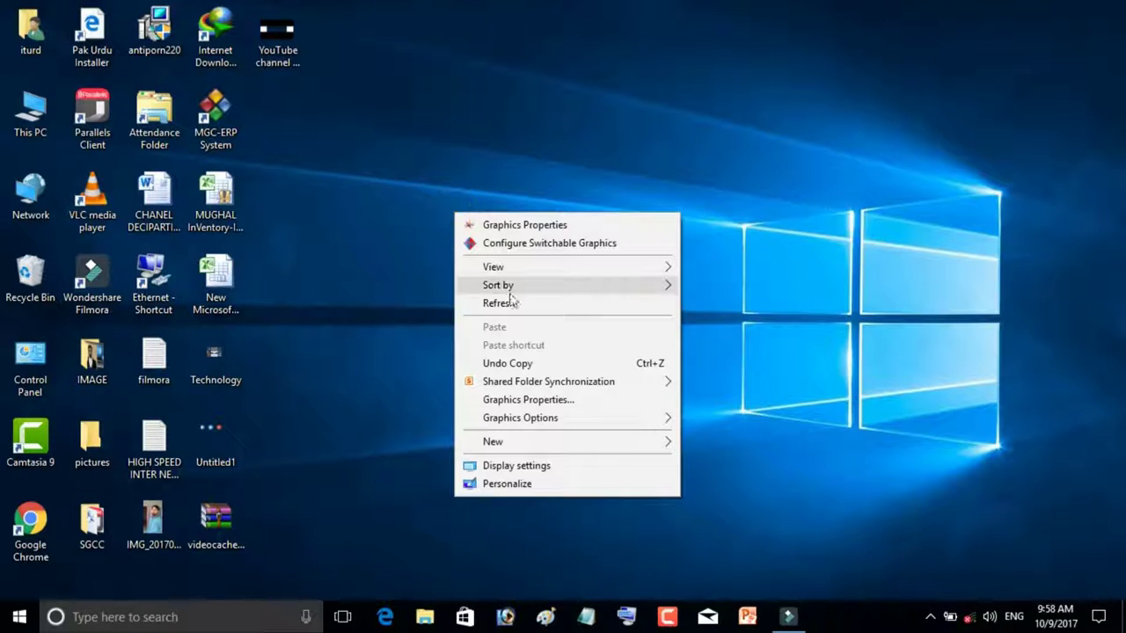
pyautogui.click(513, 303)
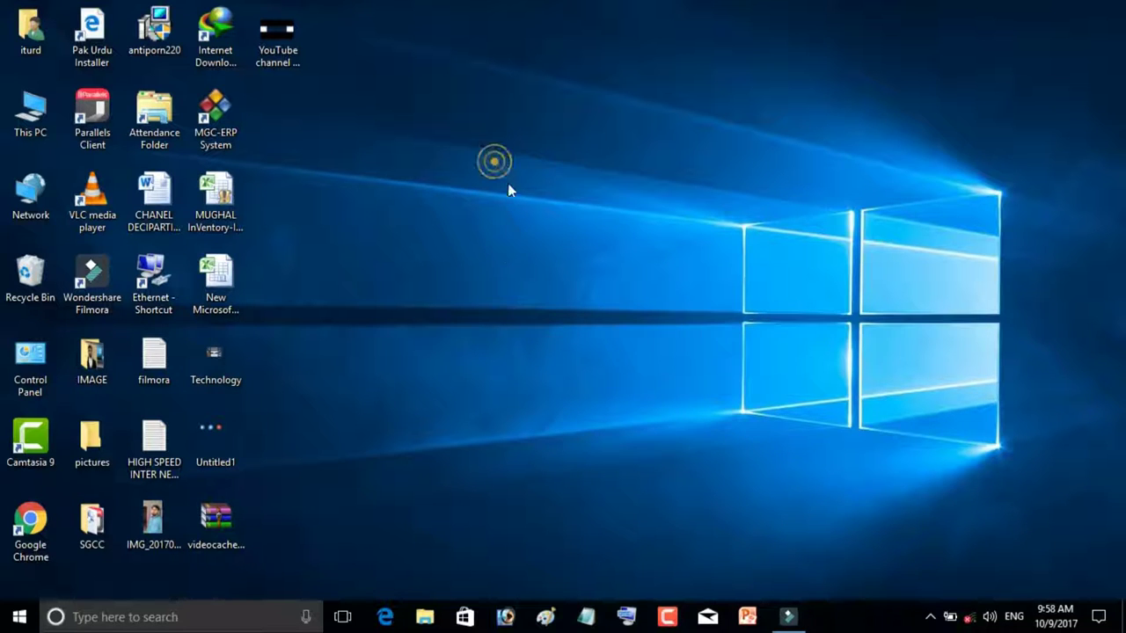
pyautogui.rightClick(494, 161)
pyautogui.click(536, 247)
pyautogui.rightClick(487, 163)
pyautogui.click(534, 249)
pyautogui.rightClick(439, 183)
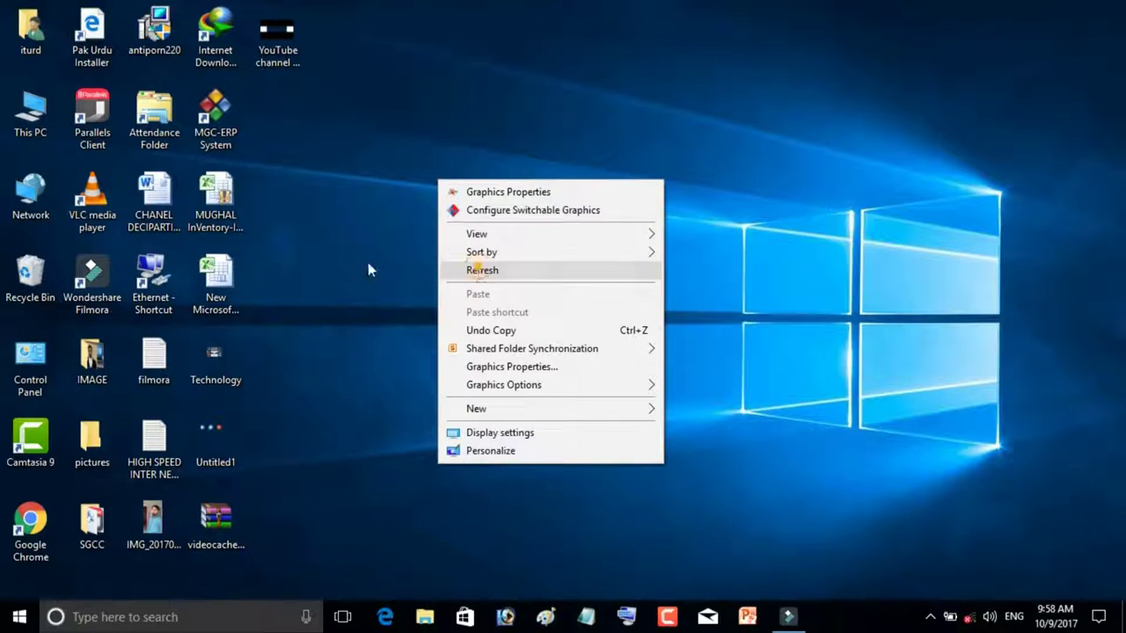
pyautogui.click(475, 272)
# - Open the MUGHAL InVentory-In-Urdu workbook from the desktop, then close and reopen its Main Menu form
pyautogui.click(207, 186)
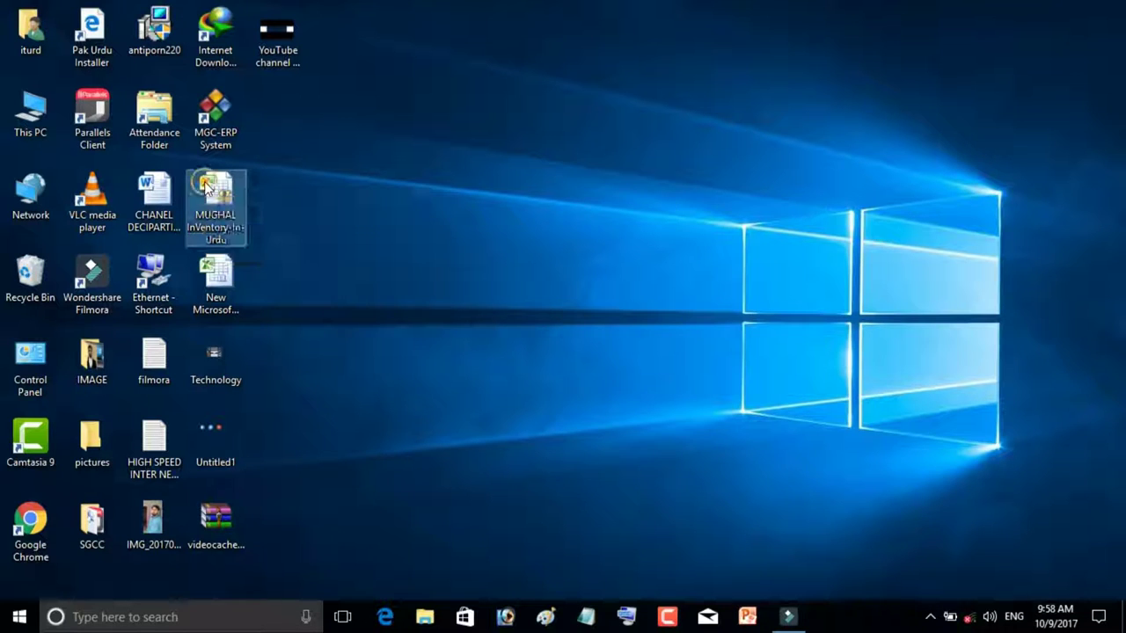
pyautogui.doubleClick(243, 219)
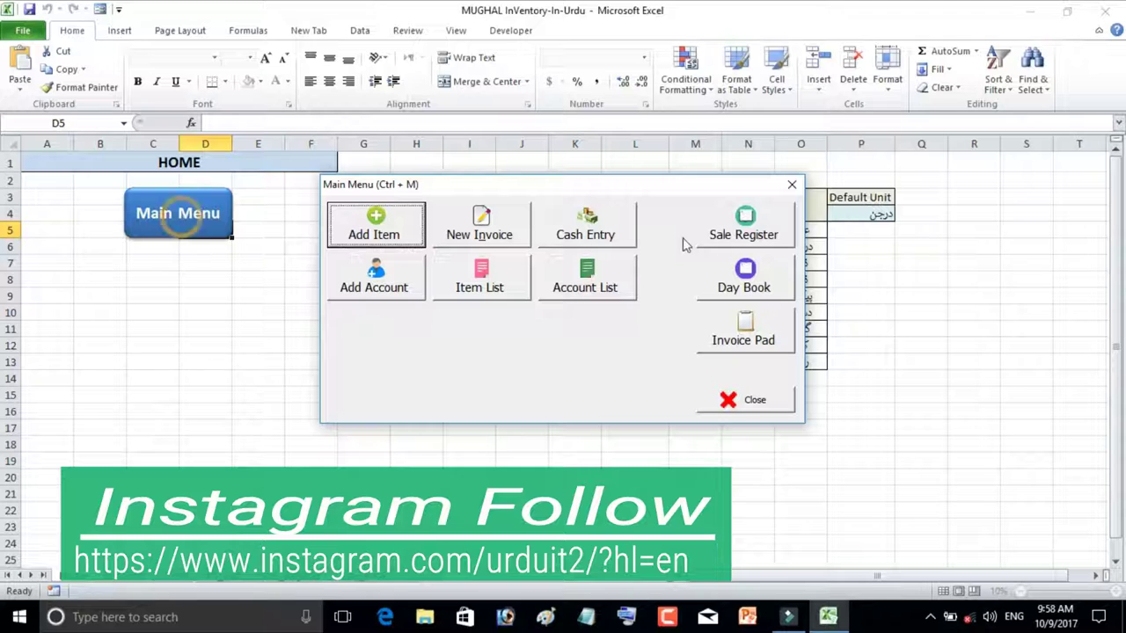
pyautogui.click(790, 185)
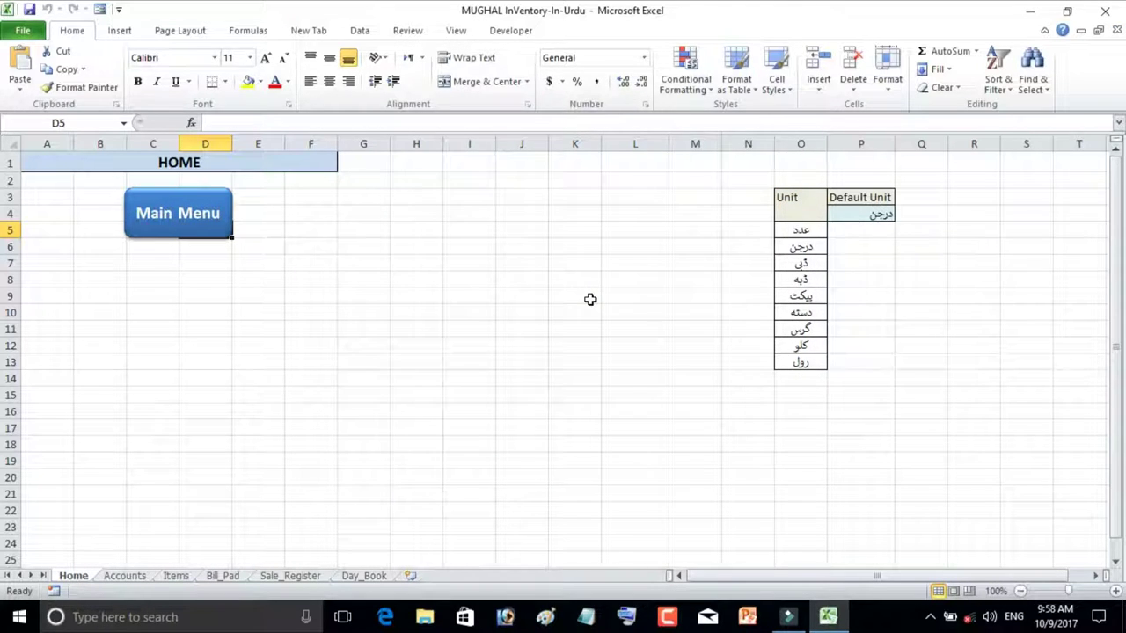
pyautogui.hotkey('ctrl', 'm')
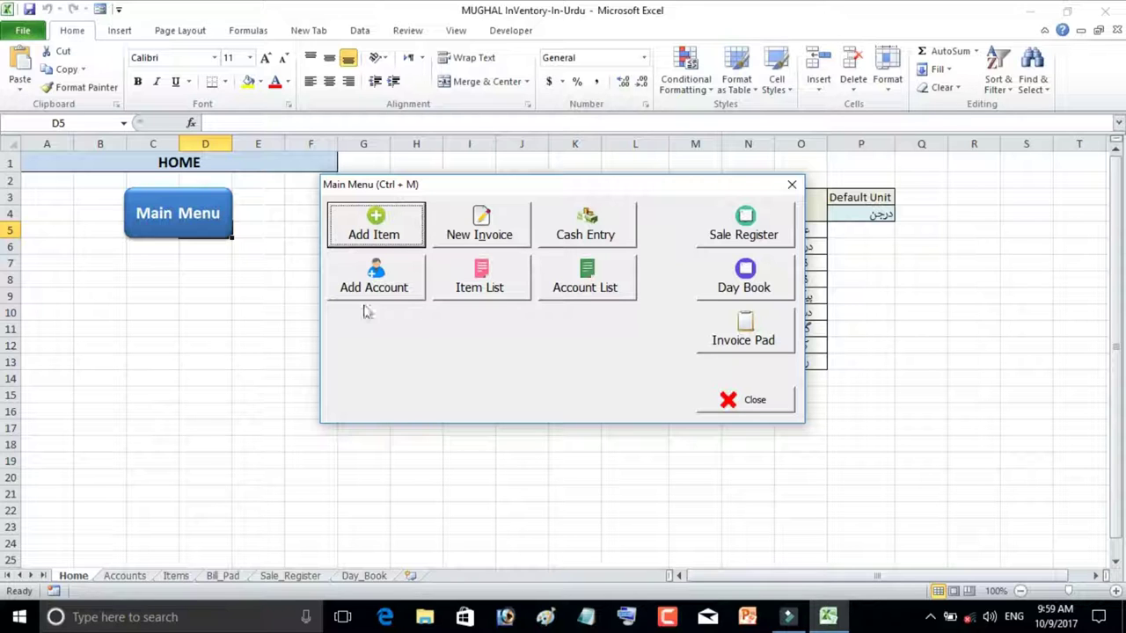
# - Try to load the existing COMPUTER item through the Add Items form's item search
pyautogui.click(357, 235)
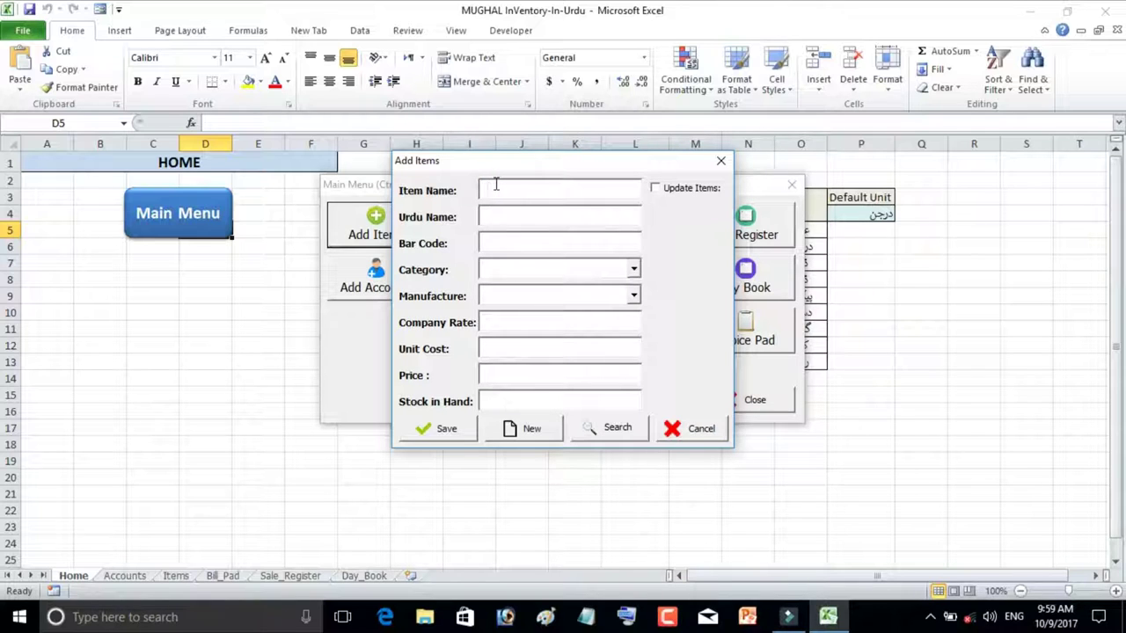
pyautogui.click(594, 428)
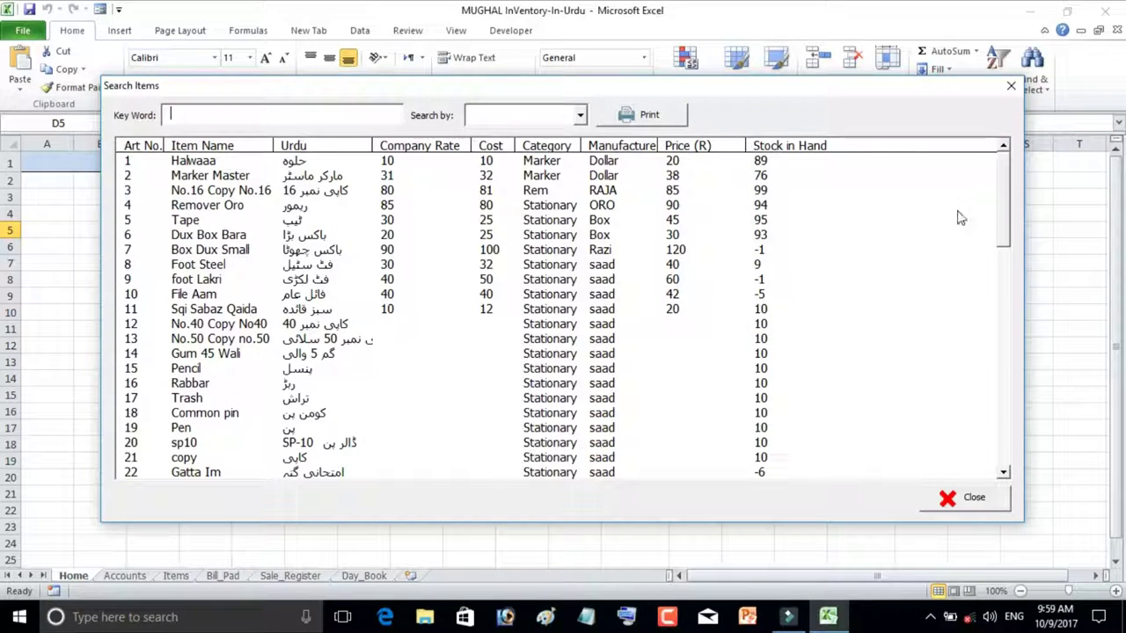
pyautogui.moveTo(1003, 199); pyautogui.dragTo(1021, 457)
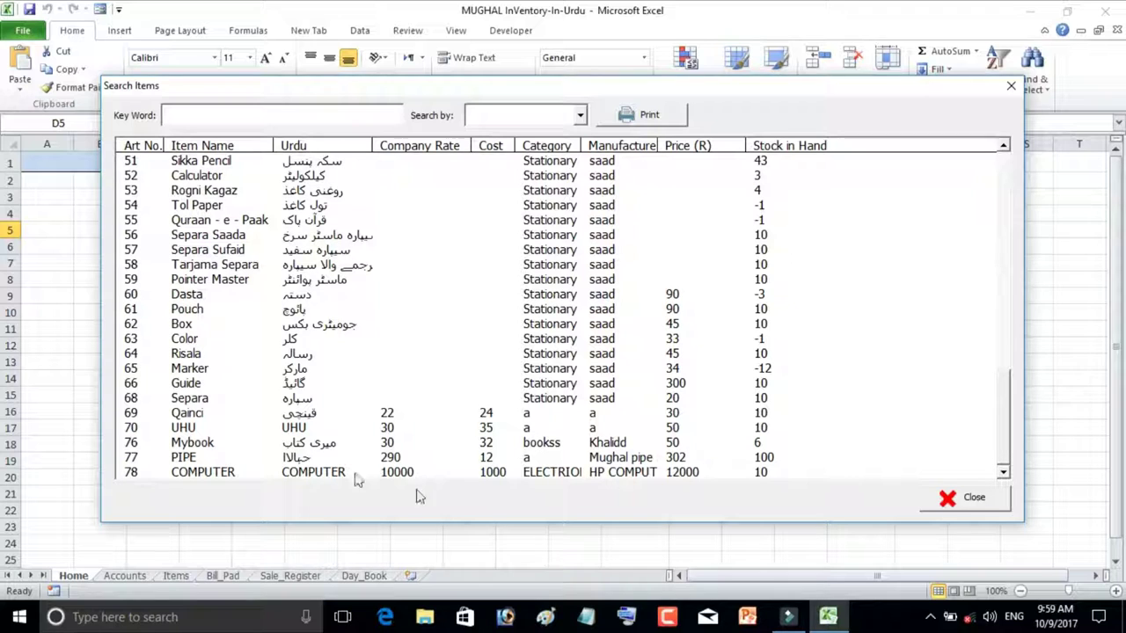
pyautogui.click(237, 474)
pyautogui.doubleClick(687, 476)
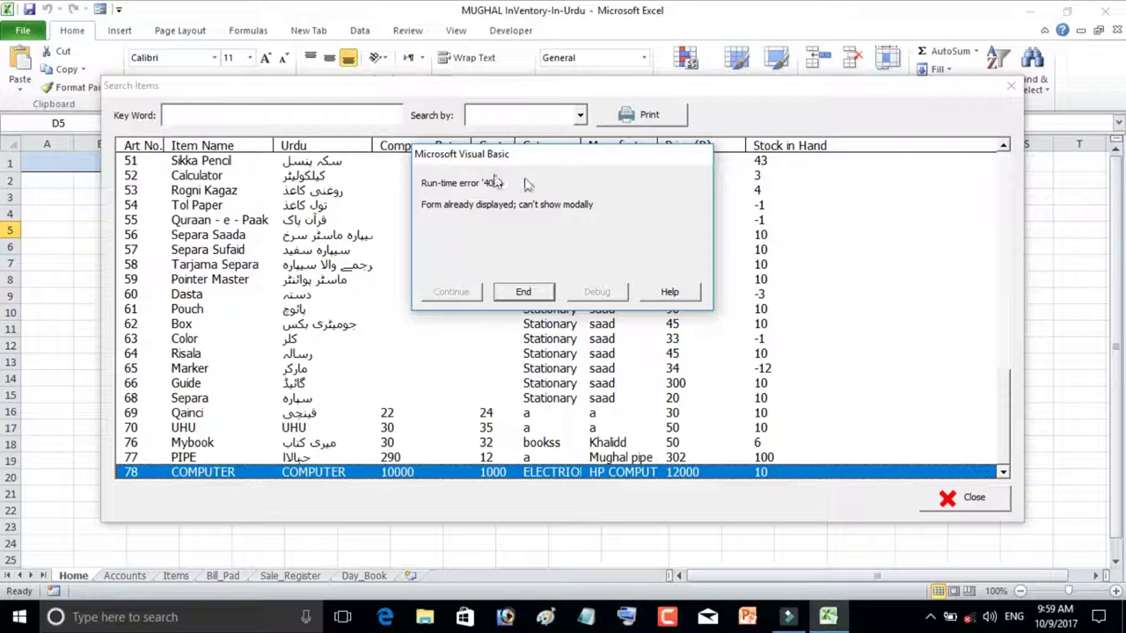
pyautogui.click(525, 293)
pyautogui.click(563, 383)
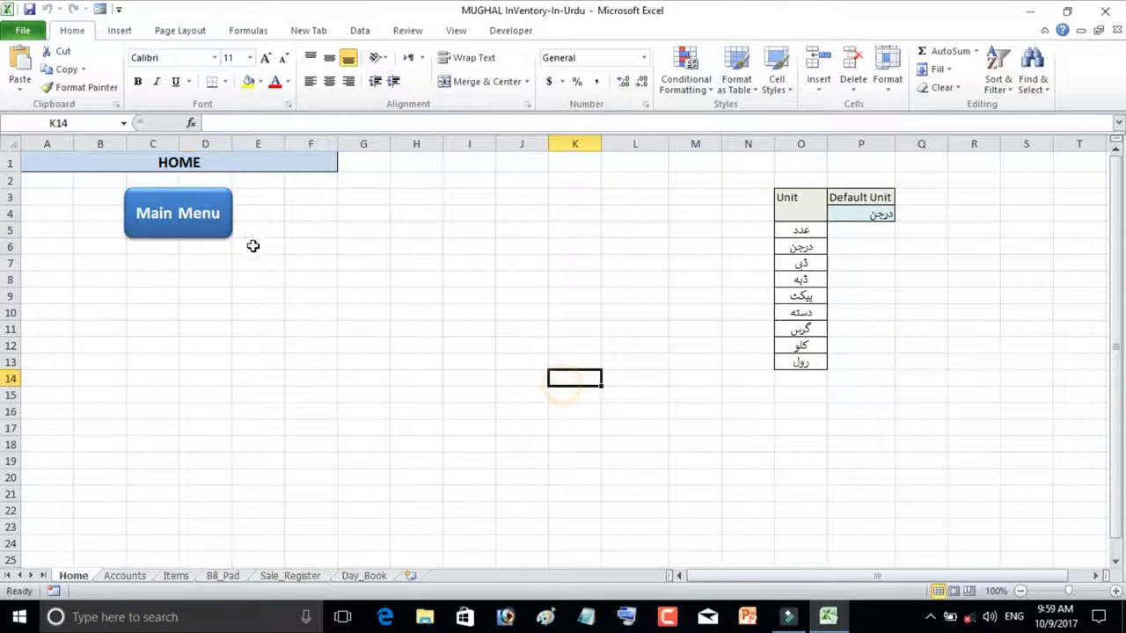
# - Start a new entry in the Add Items form with the item name "computer"
pyautogui.click(220, 231)
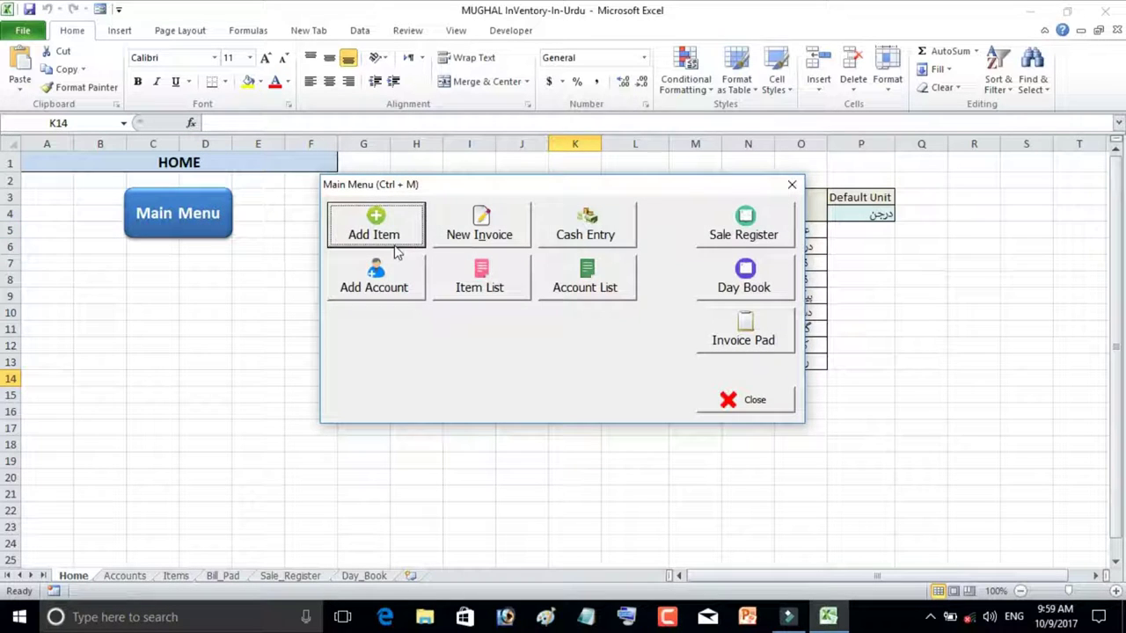
pyautogui.click(379, 218)
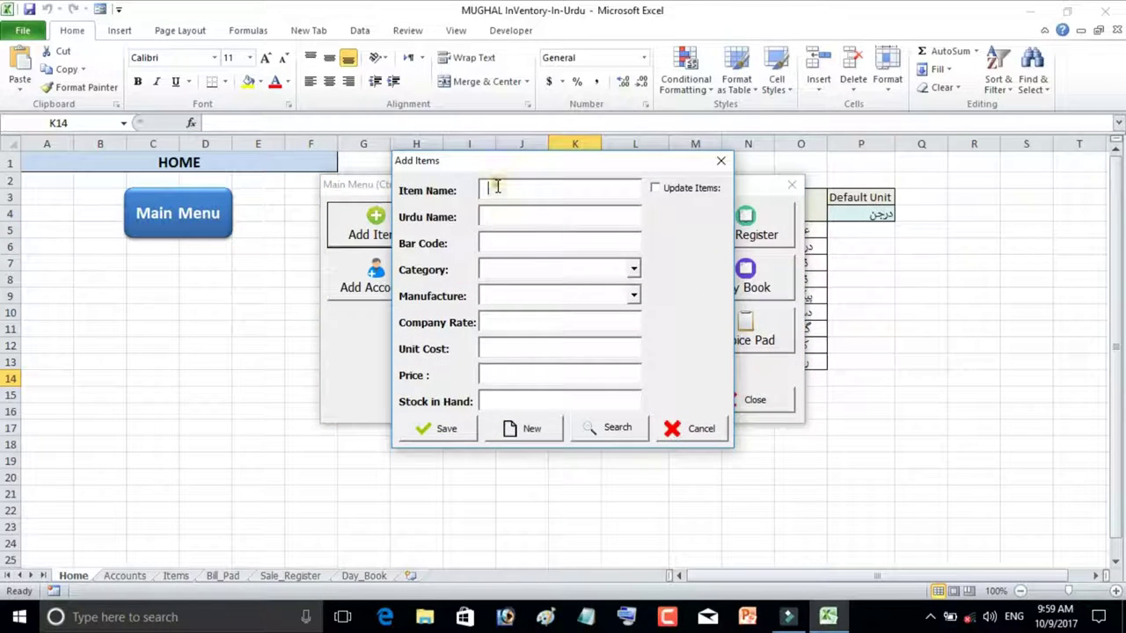
pyautogui.write('computer')
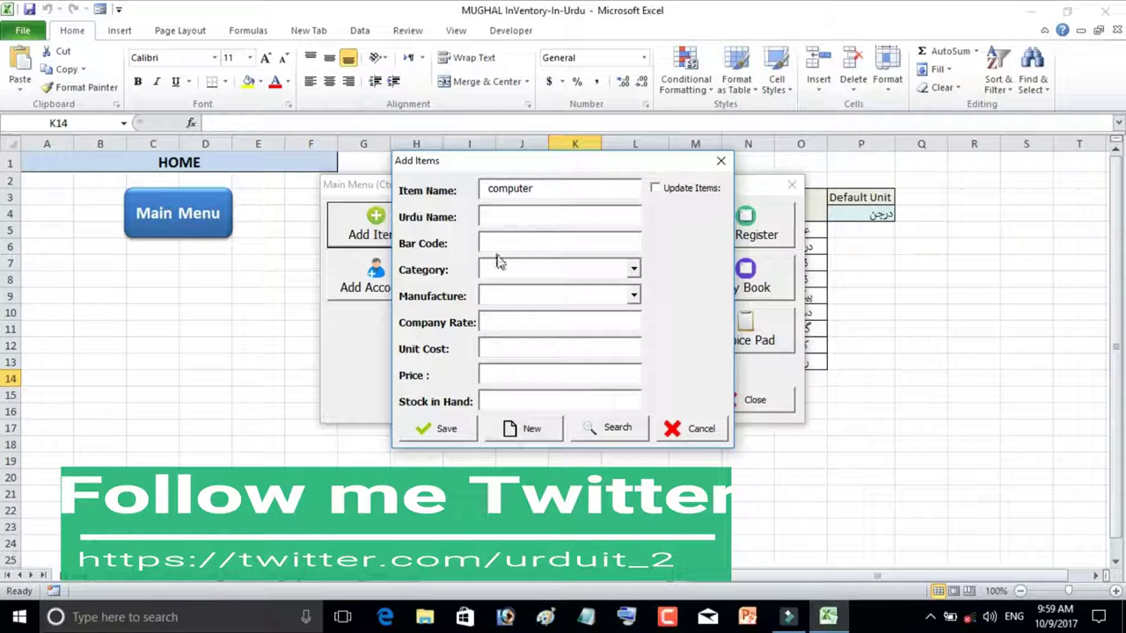
# - Switch the input language to Urdu and enter کمپیوٹر as the item's Urdu name using the on-screen keyboard
pyautogui.click(495, 216)
pyautogui.hotkey('alt', 'shift')
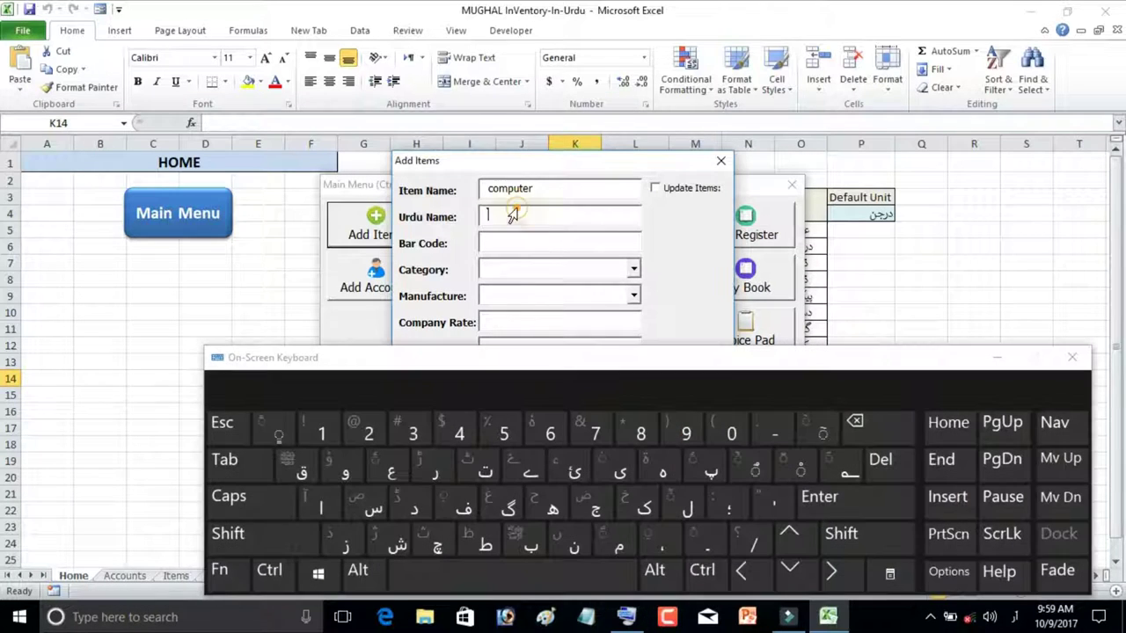
pyautogui.click(503, 216)
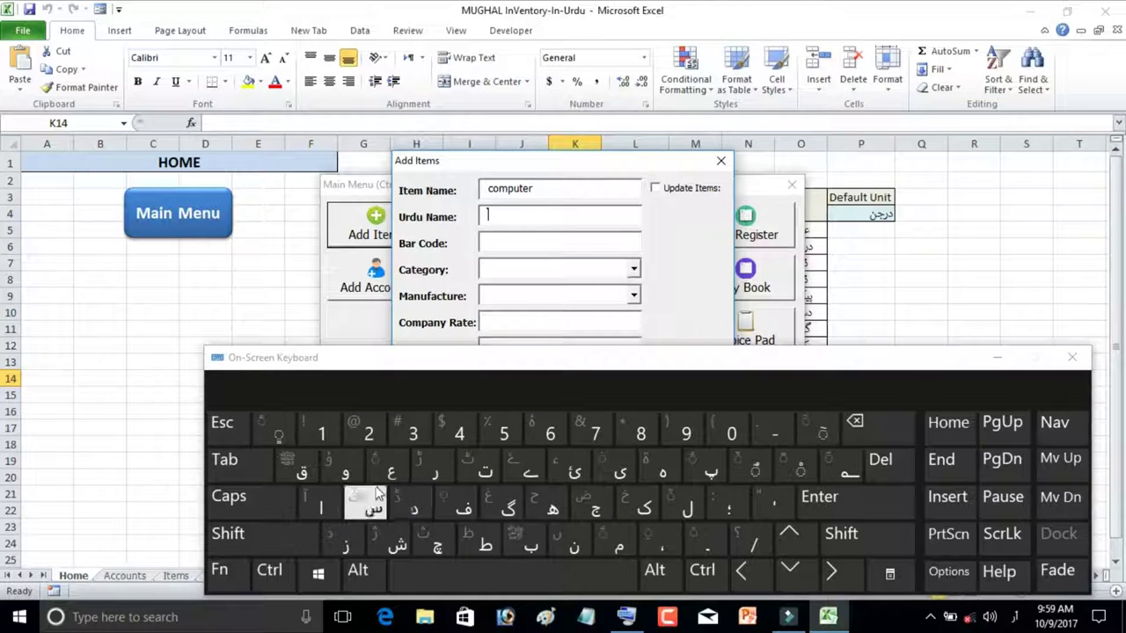
pyautogui.click(641, 503)
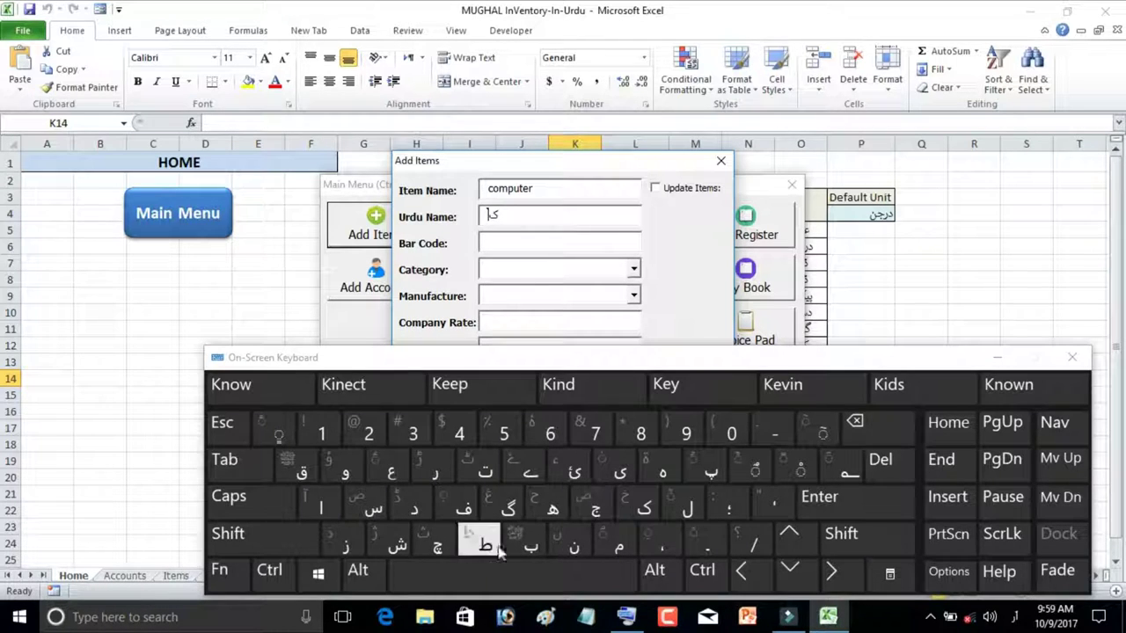
pyautogui.click(619, 545)
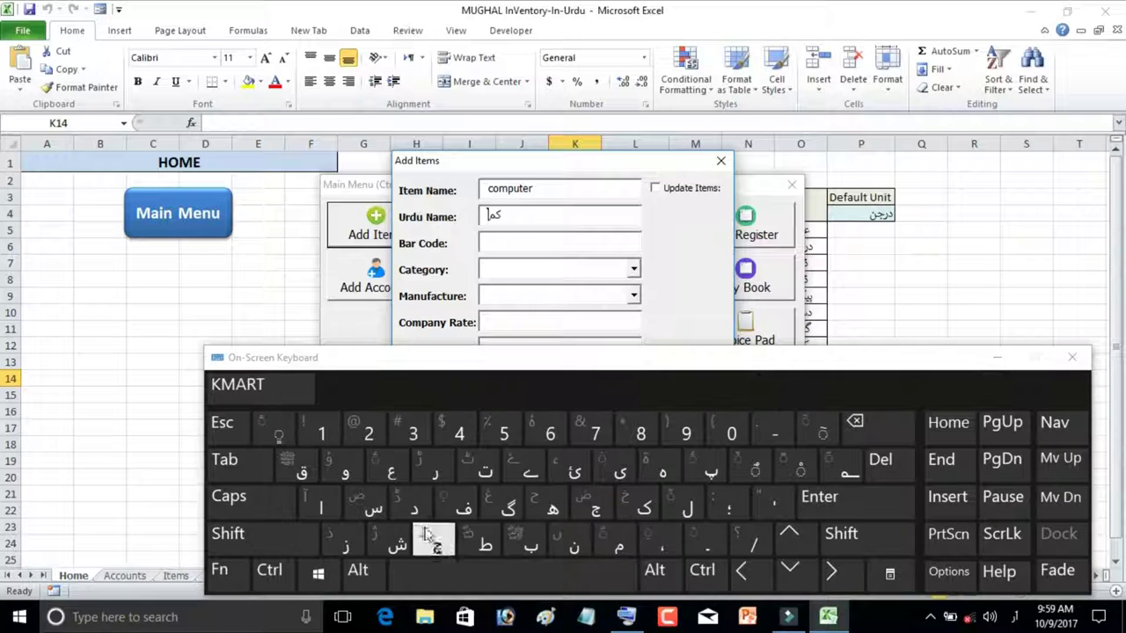
pyautogui.click(711, 467)
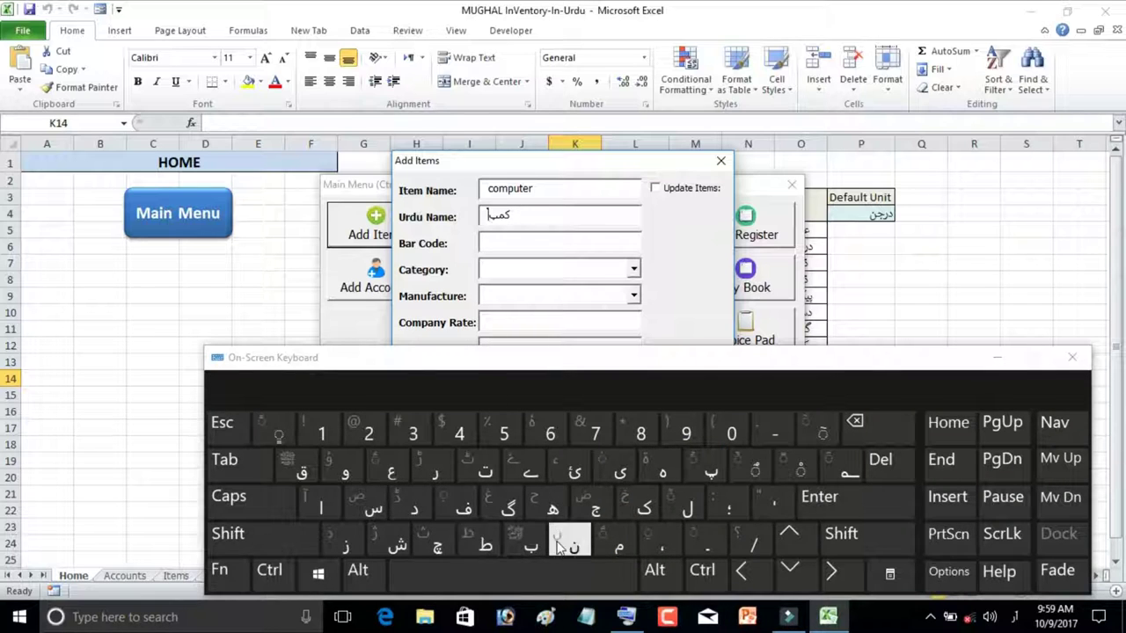
pyautogui.click(620, 468)
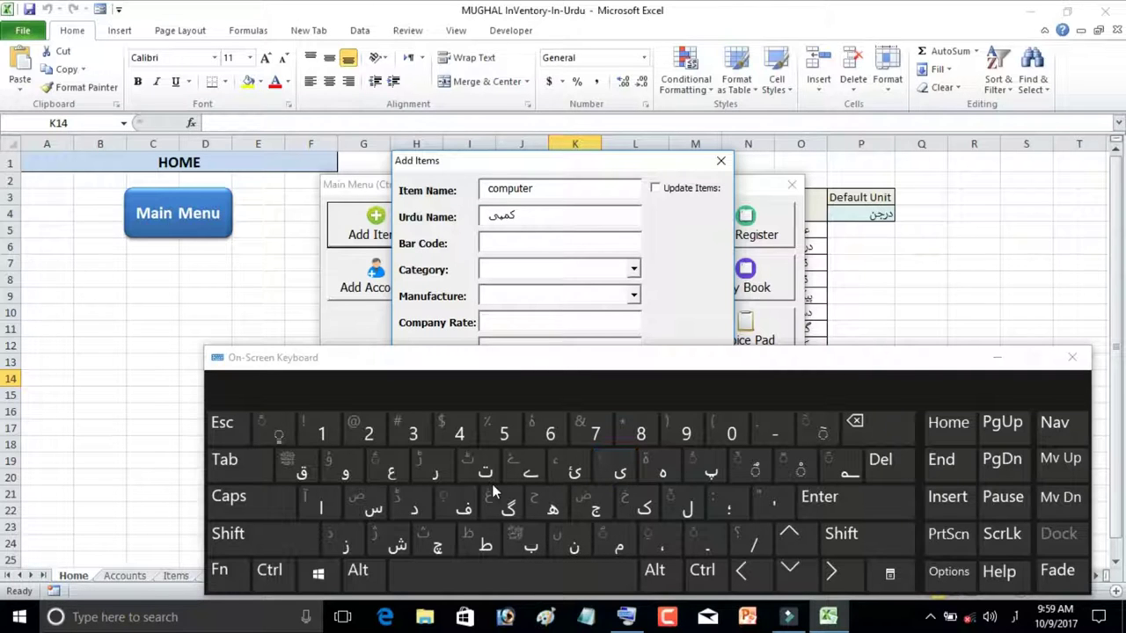
pyautogui.click(348, 470)
pyautogui.keyDown('shift'); pyautogui.click(466, 473); pyautogui.keyUp('shift')
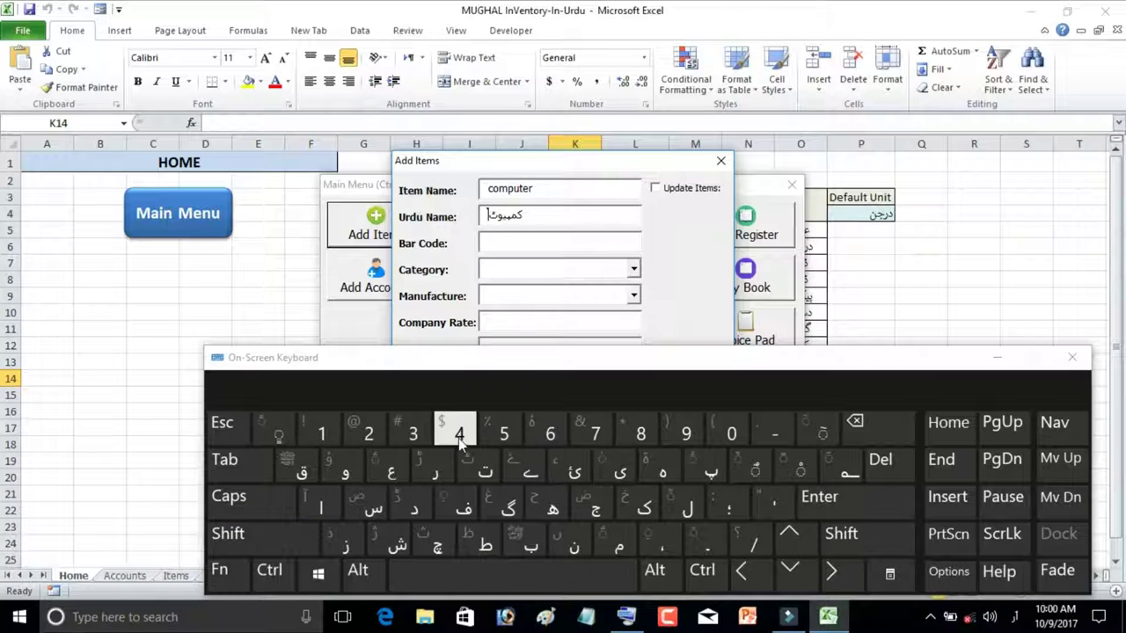
pyautogui.click(435, 472)
# - Set the item's bar code to 12000 and close the on-screen keyboard
pyautogui.click(516, 249)
pyautogui.write('12000')
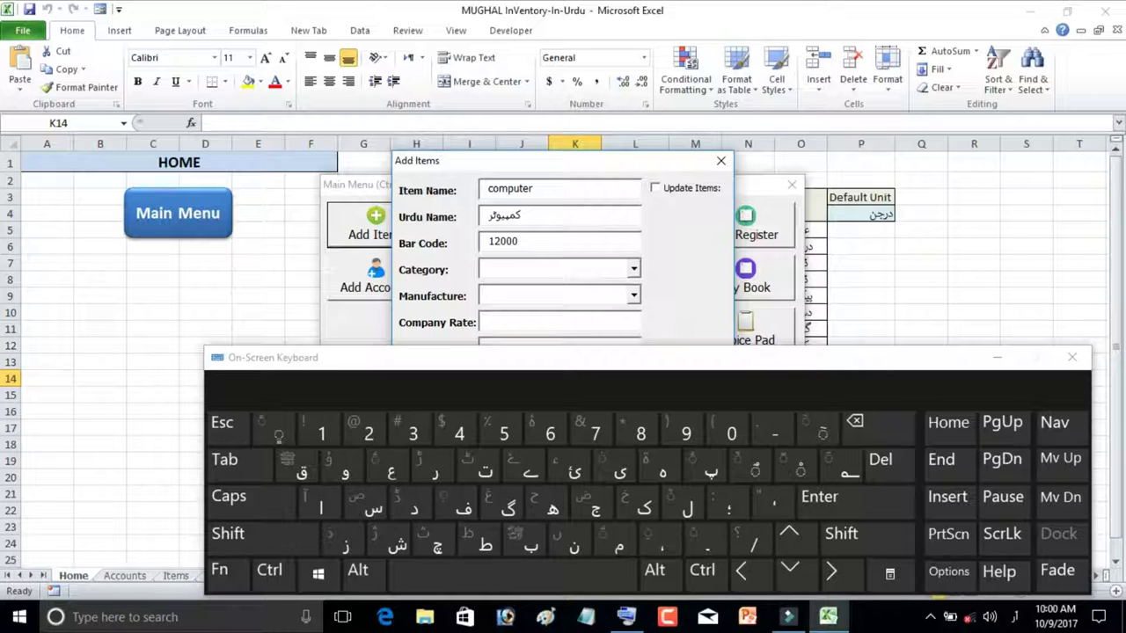
pyautogui.click(505, 268)
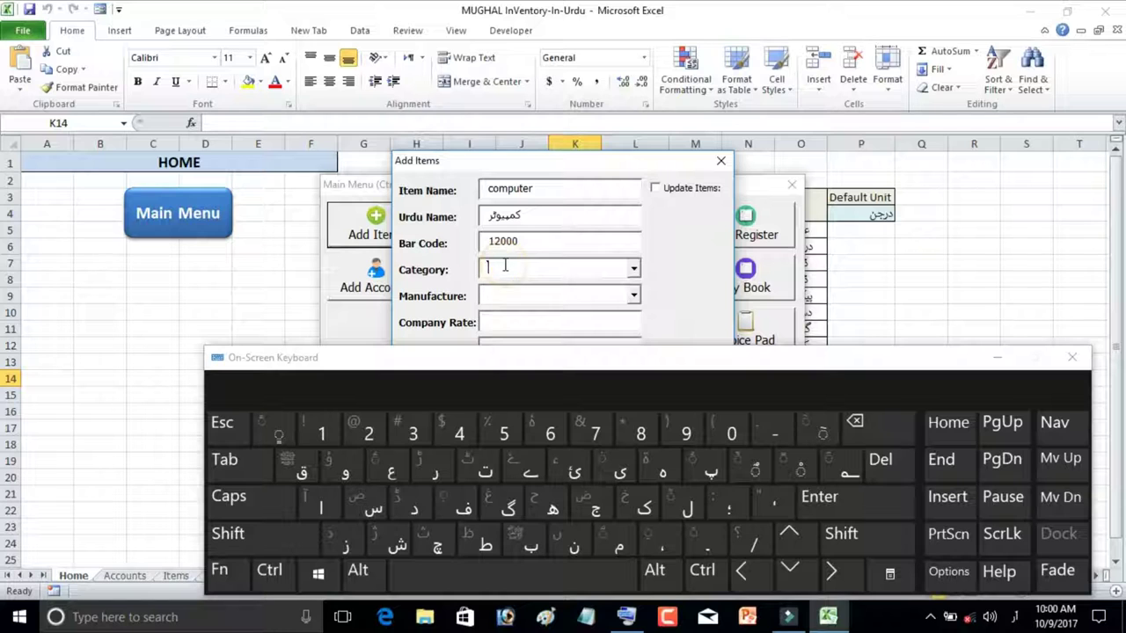
pyautogui.click(1071, 358)
# - Set the item's category to ELECTRIONIC. and its manufacture to HP COMPUTER
pyautogui.click(517, 273)
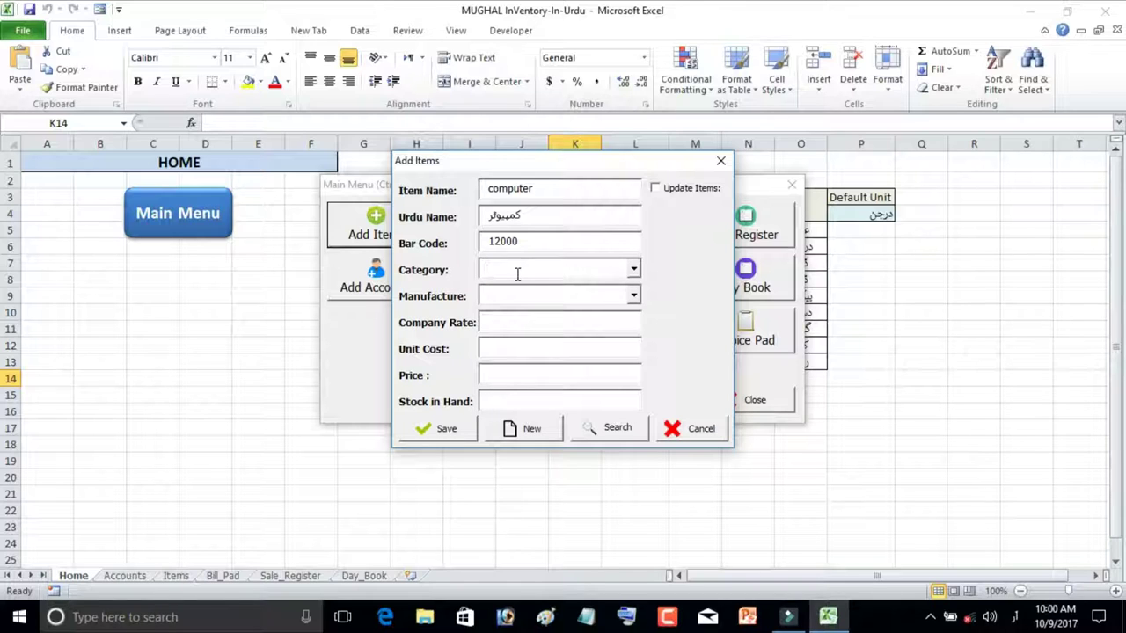
pyautogui.click(634, 270)
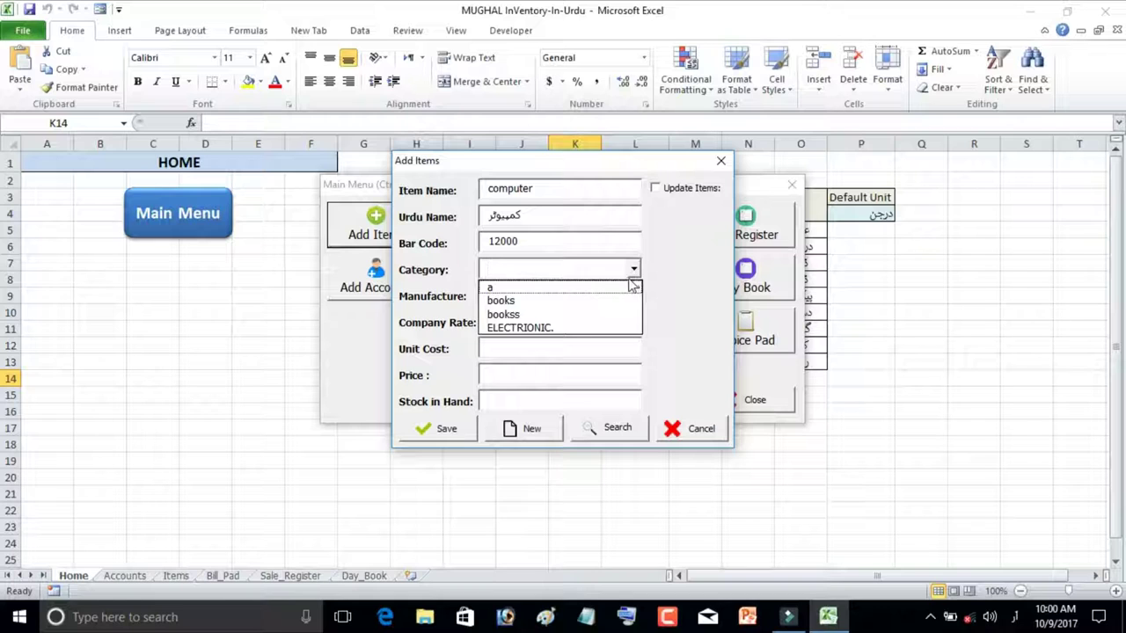
pyautogui.click(525, 327)
pyautogui.click(519, 296)
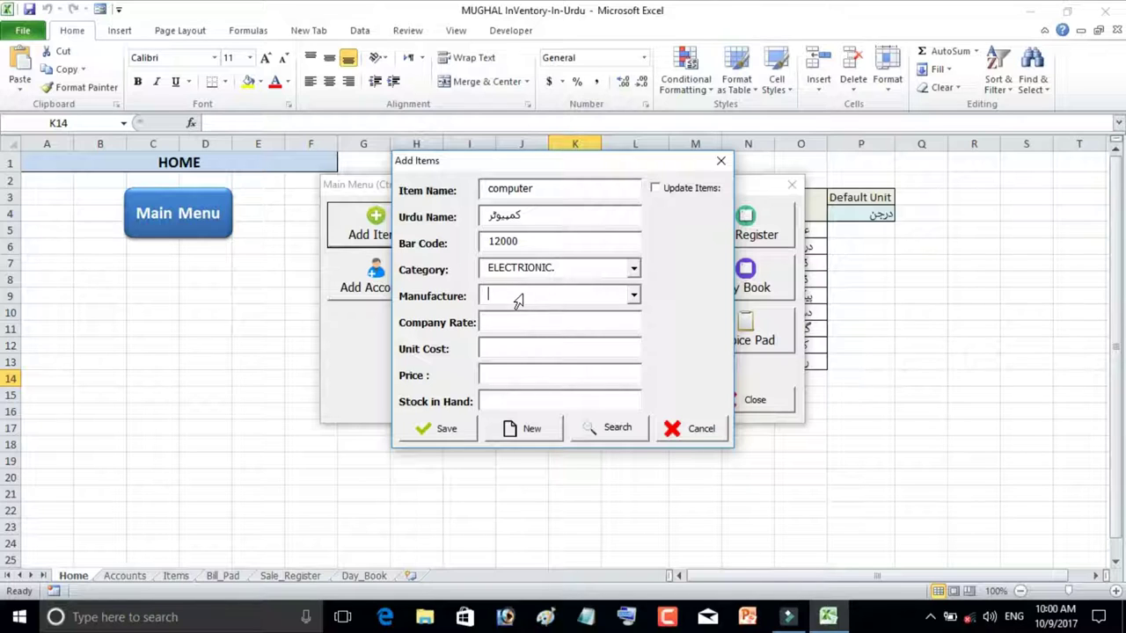
pyautogui.write('HP COMPUTER')
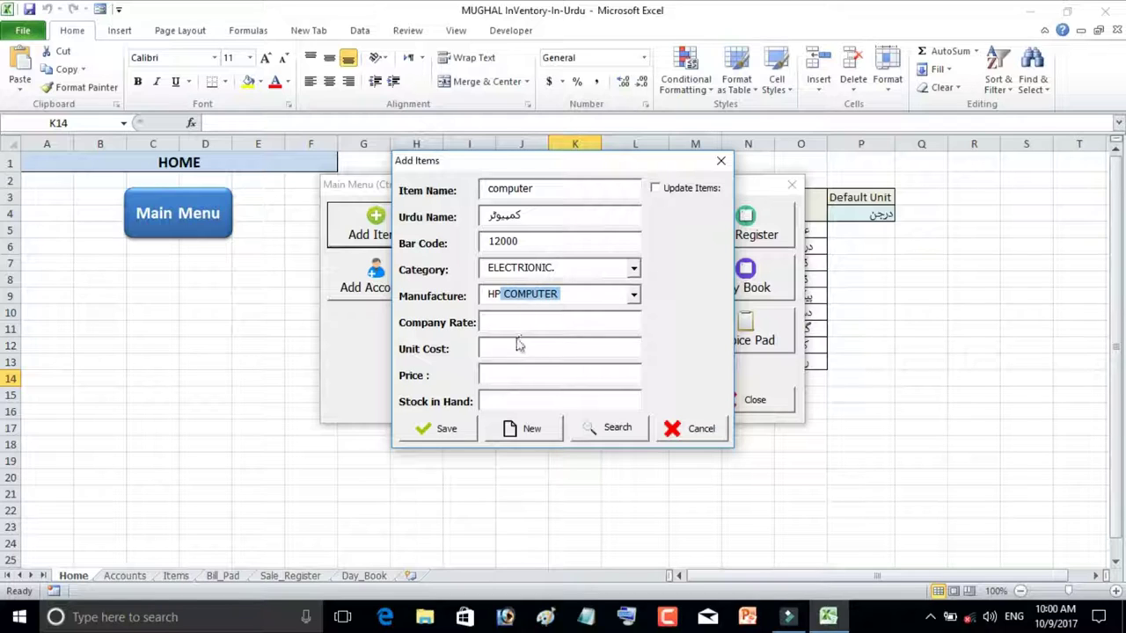
pyautogui.click(514, 326)
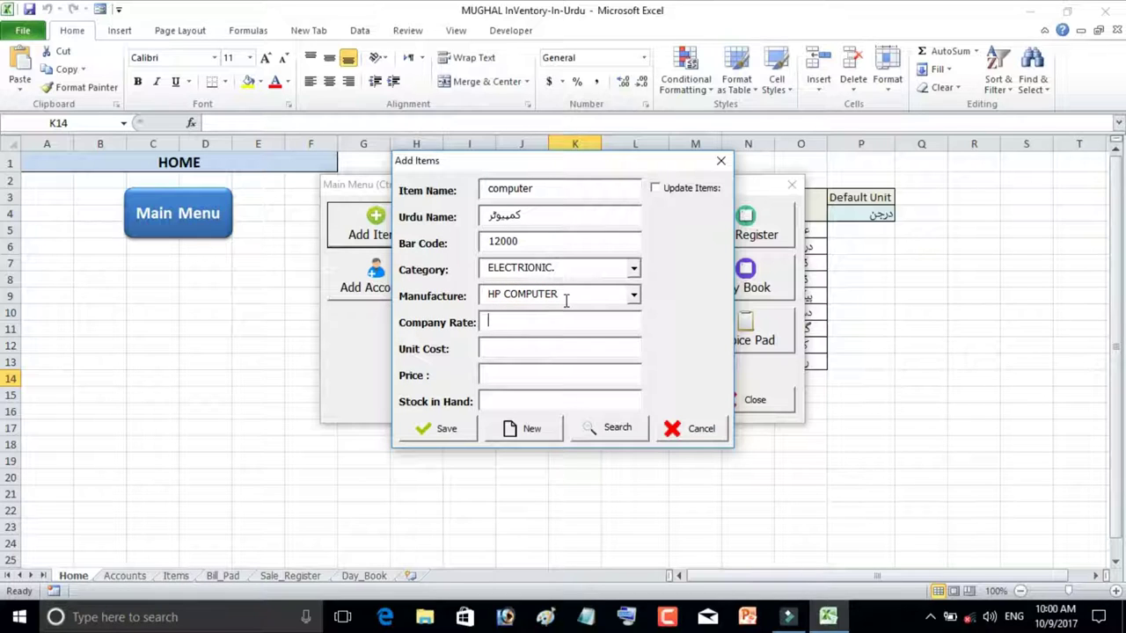
# - Set the computer item's company rate to 10000, unit cost to 1000 and price to 12000
pyautogui.click(513, 325)
pyautogui.click(506, 355)
pyautogui.click(497, 377)
pyautogui.click(500, 370)
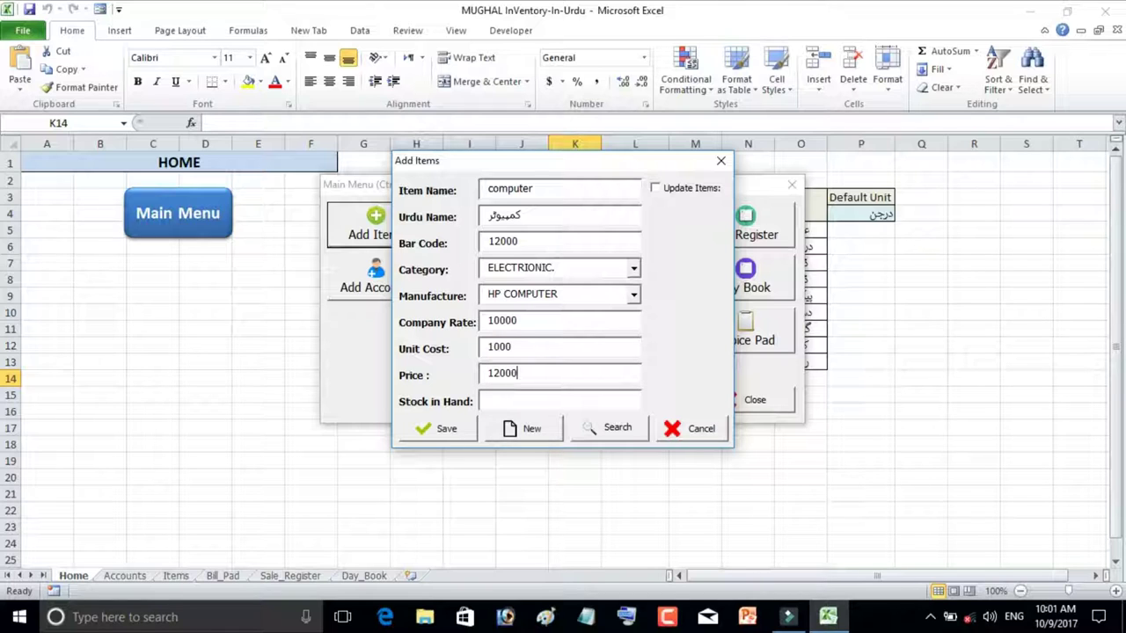
# - Set the item's stock in hand to 20, save the item and close the Add Items form
pyautogui.click(493, 403)
pyautogui.click(442, 430)
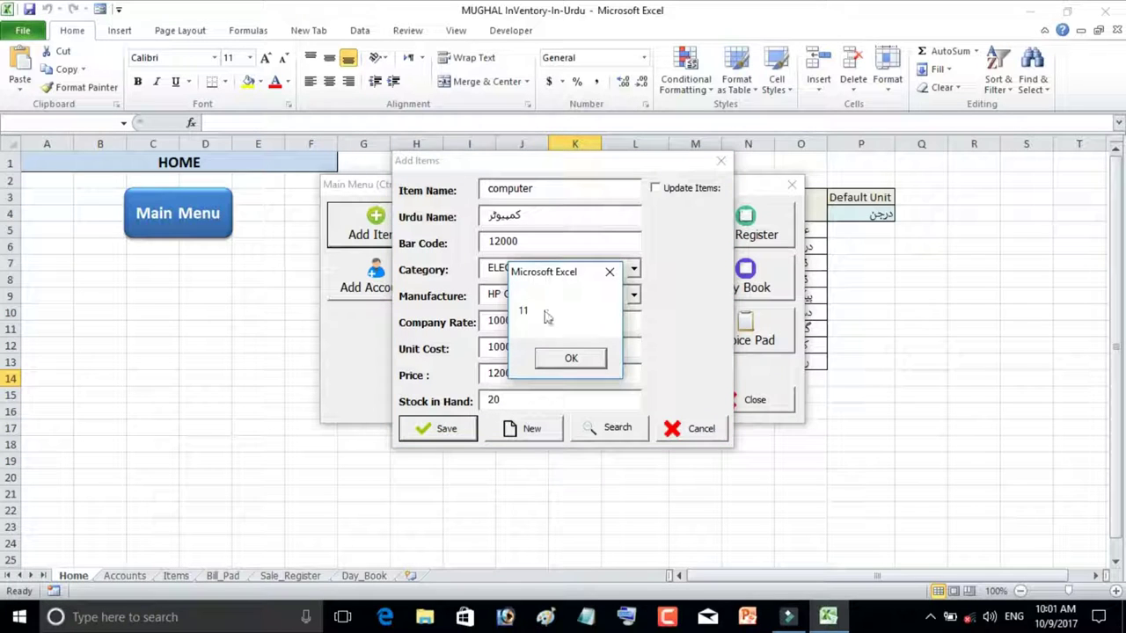
pyautogui.click(569, 358)
pyautogui.click(701, 429)
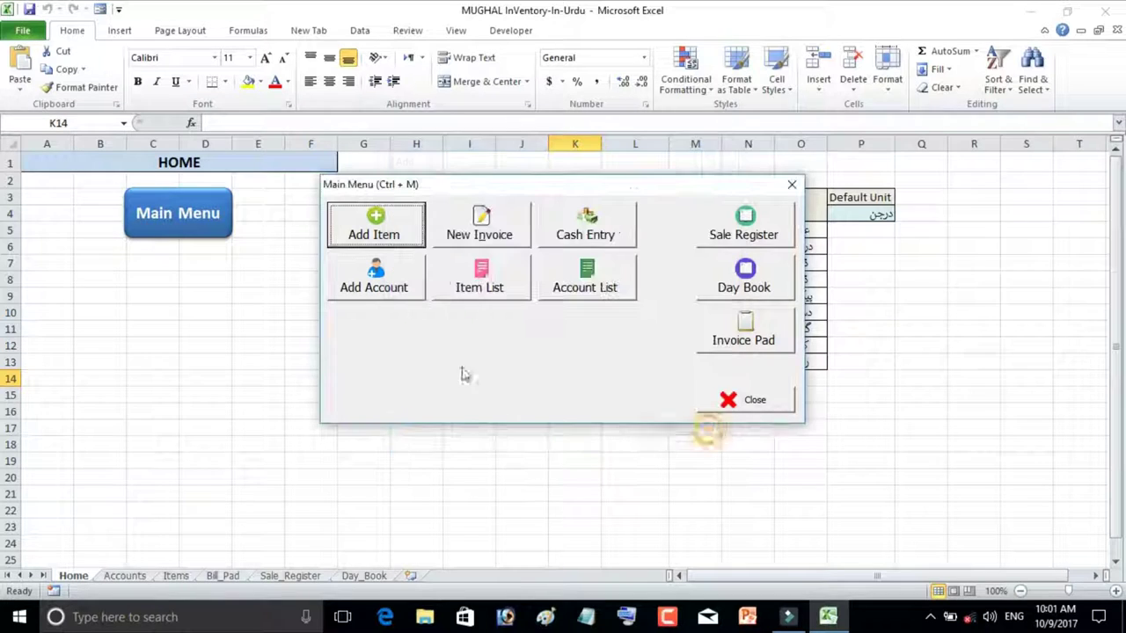
# - Open a new invoice and bring up the account list for choosing its customer
pyautogui.click(476, 233)
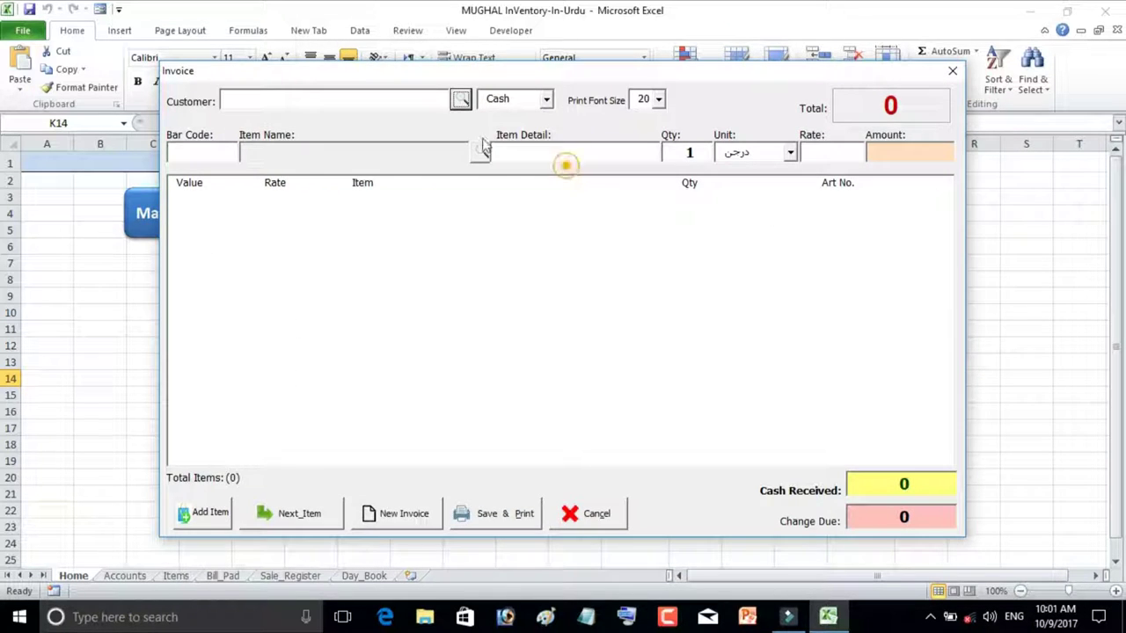
pyautogui.click(461, 98)
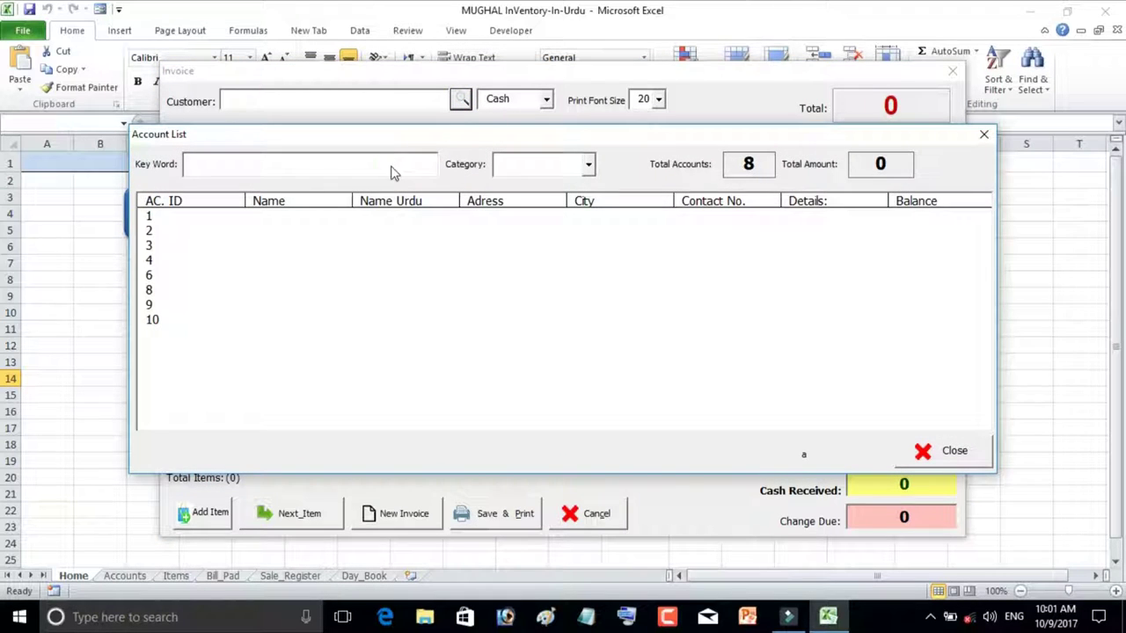
pyautogui.write('y')
pyautogui.press('BackSpace')
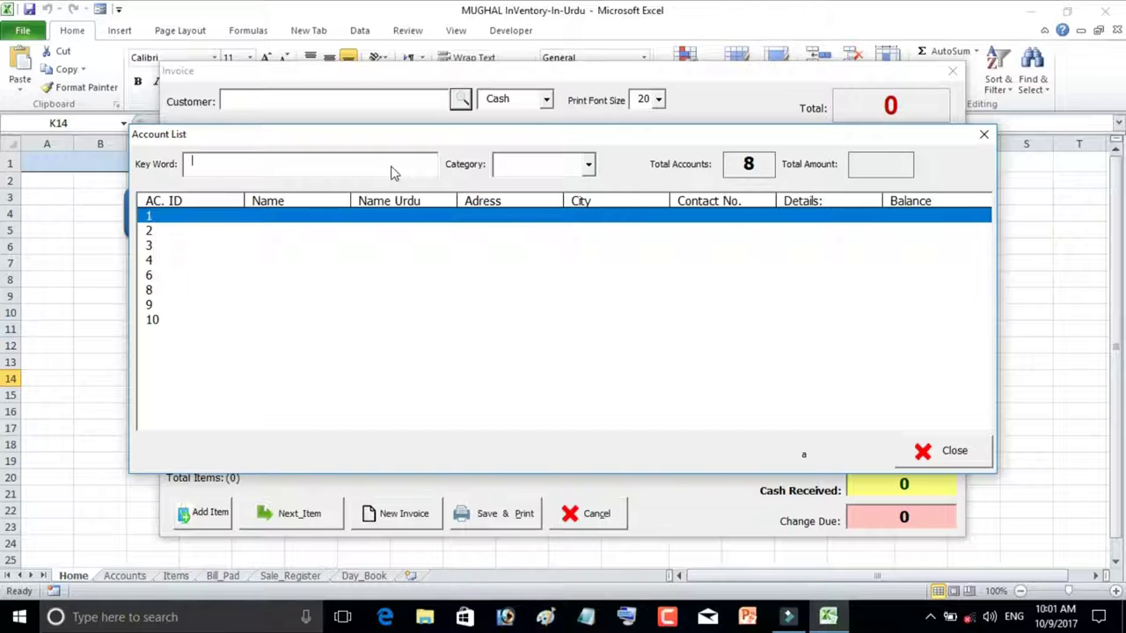
# - Filter the account list by Receivables and by Payables, then leave the list and the invoice form
pyautogui.click(589, 164)
pyautogui.click(536, 199)
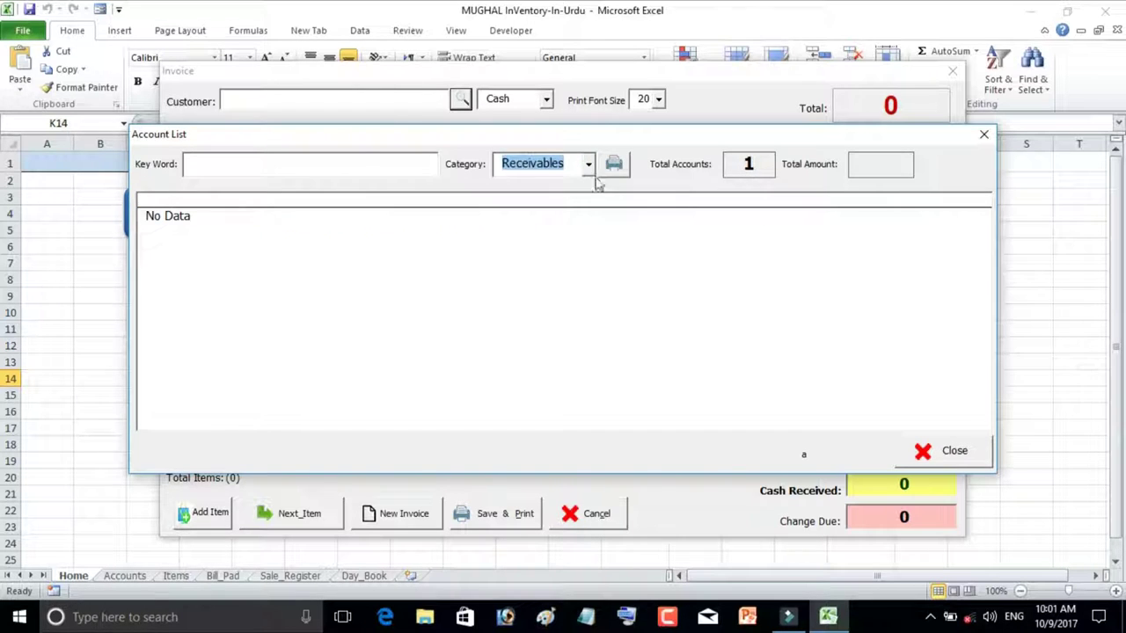
pyautogui.click(408, 161)
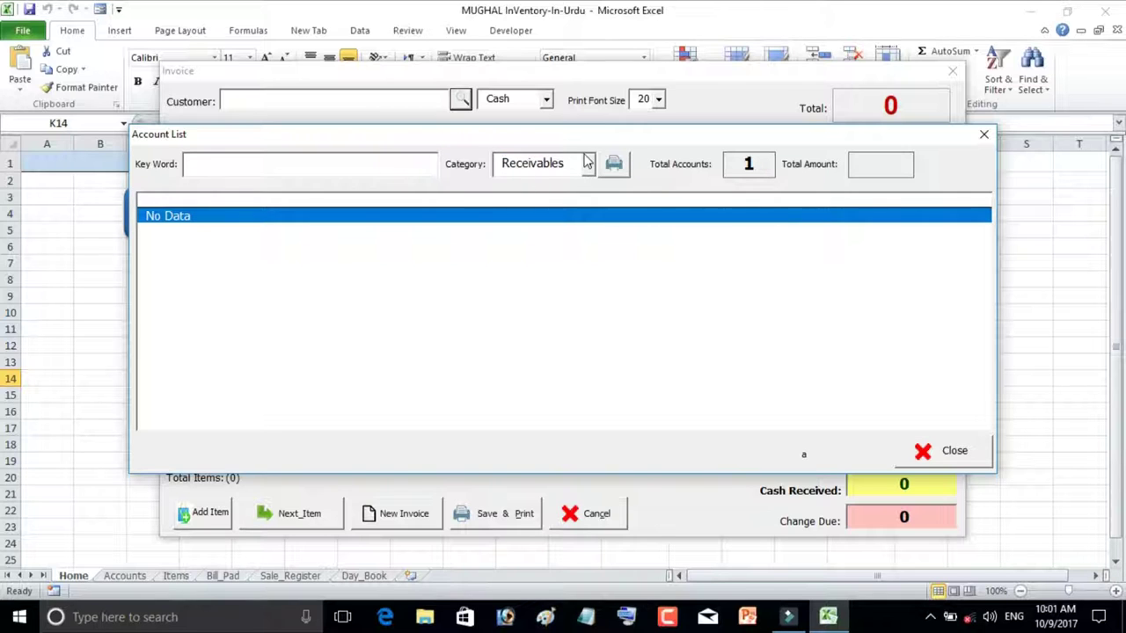
pyautogui.click(588, 164)
pyautogui.click(528, 215)
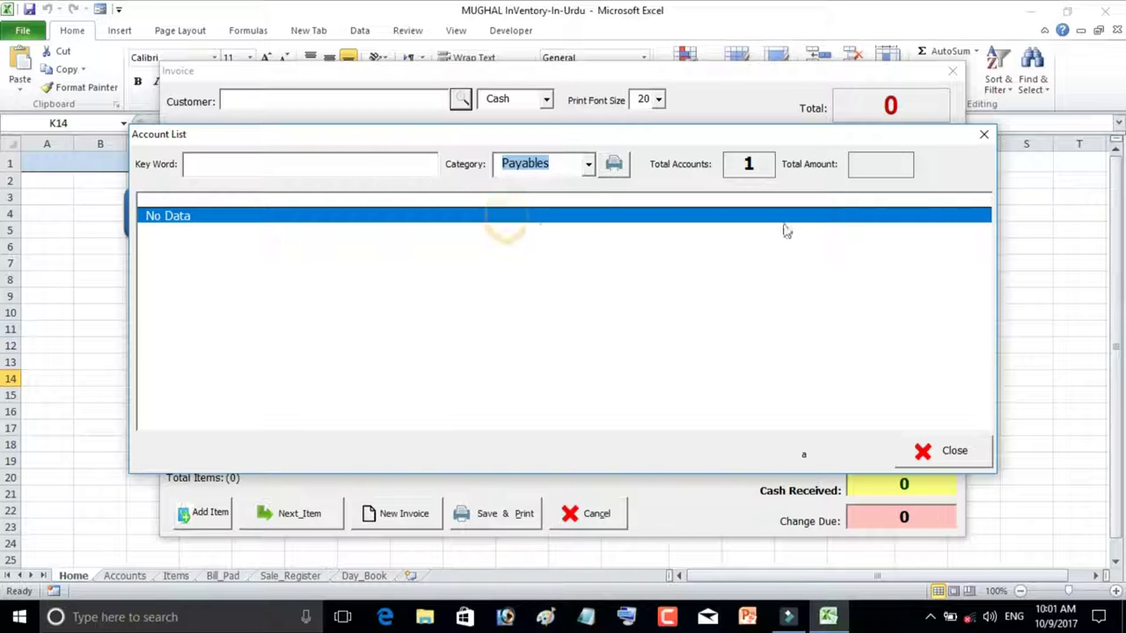
pyautogui.click(983, 133)
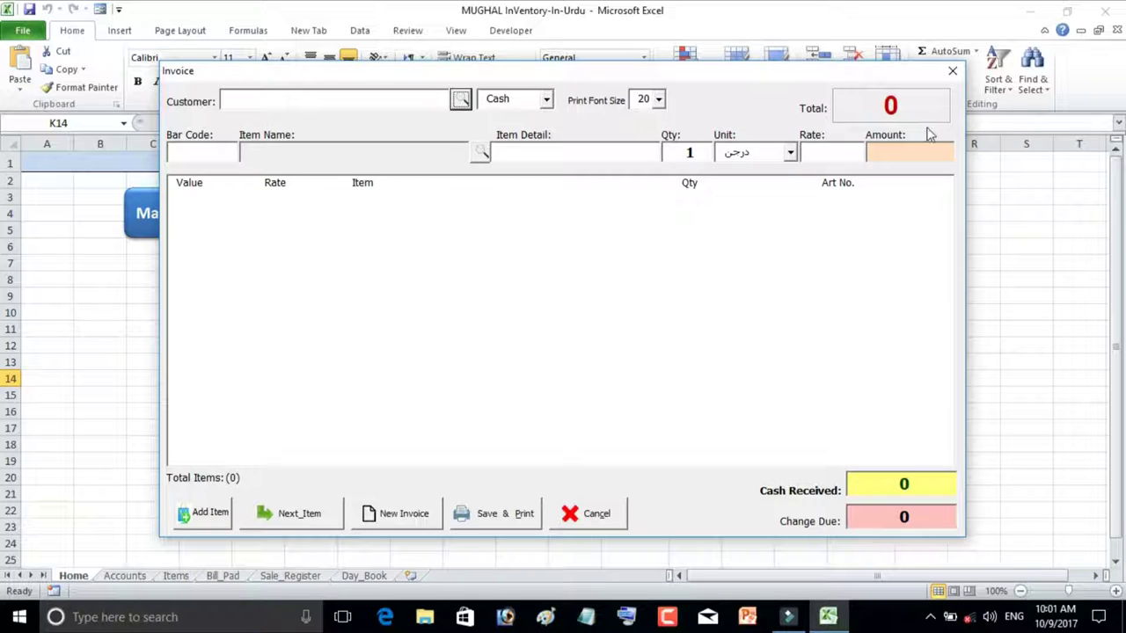
pyautogui.click(951, 76)
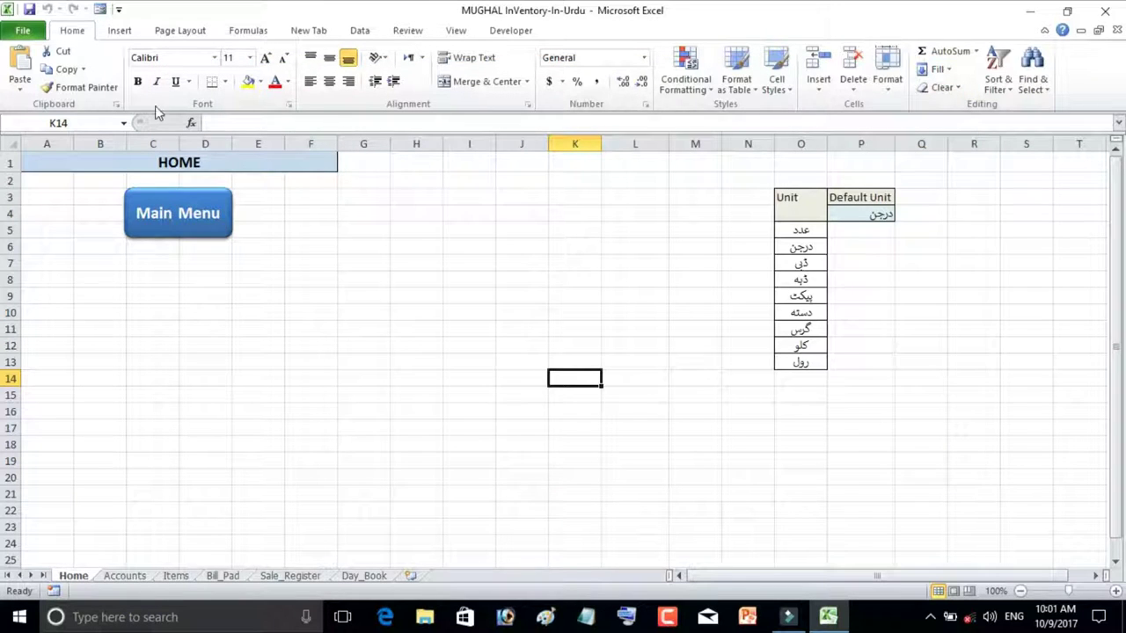
# - Open the cash entry form from the main menu and view its account lookup list
pyautogui.click(159, 211)
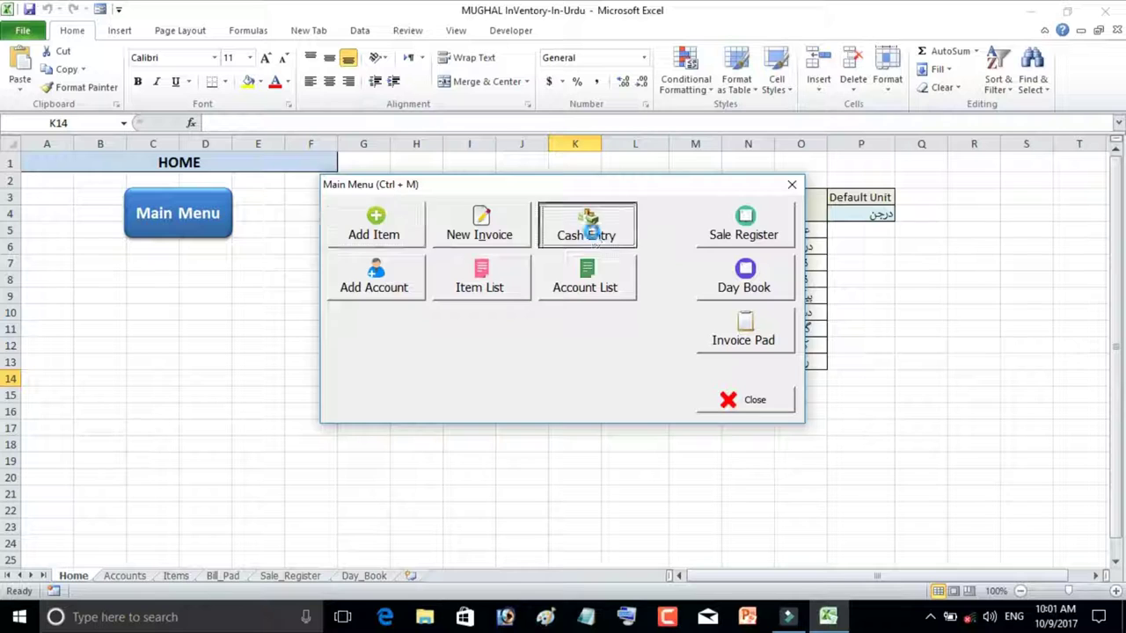
pyautogui.click(588, 230)
pyautogui.click(367, 243)
pyautogui.click(539, 245)
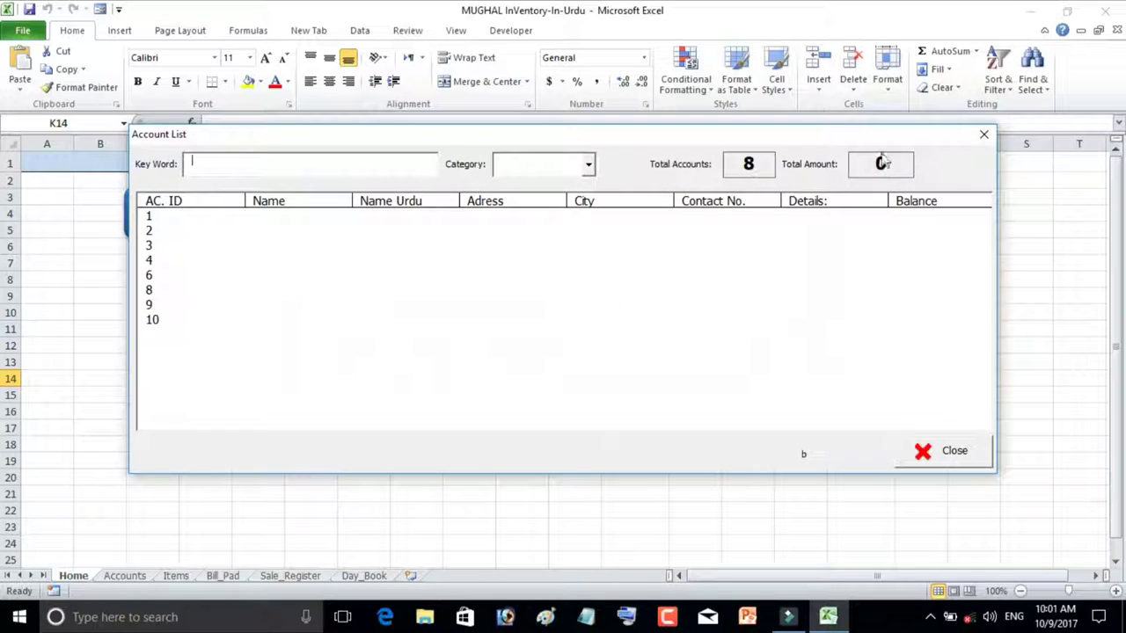
pyautogui.click(983, 135)
# - Try to record a Jama cash entry without an account ID, and close the entry form
pyautogui.click(413, 278)
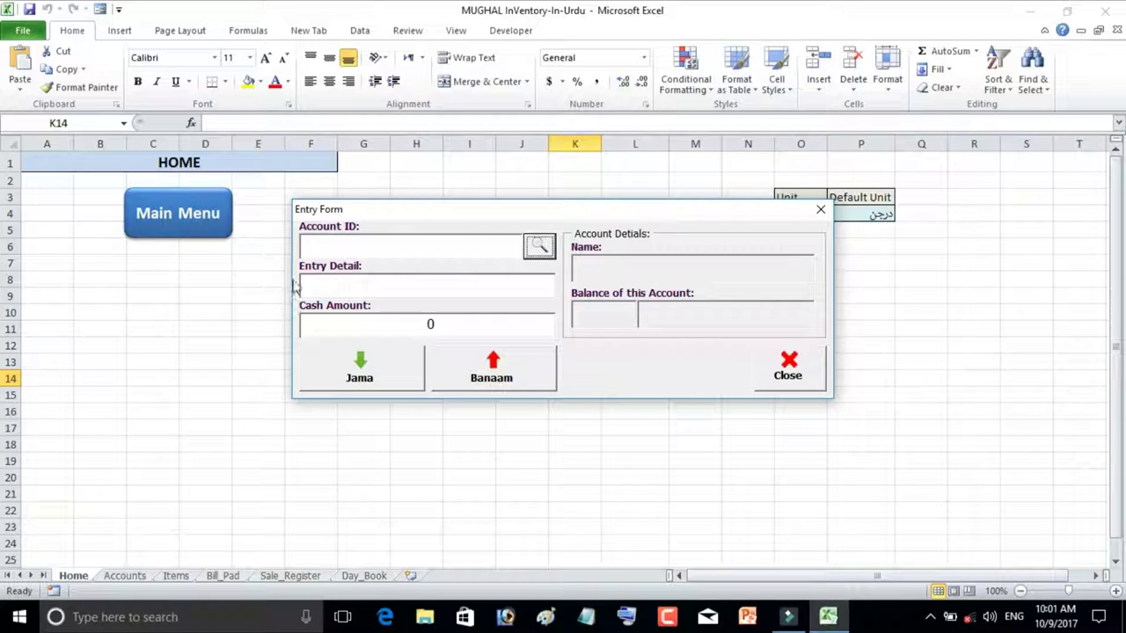
pyautogui.click(393, 367)
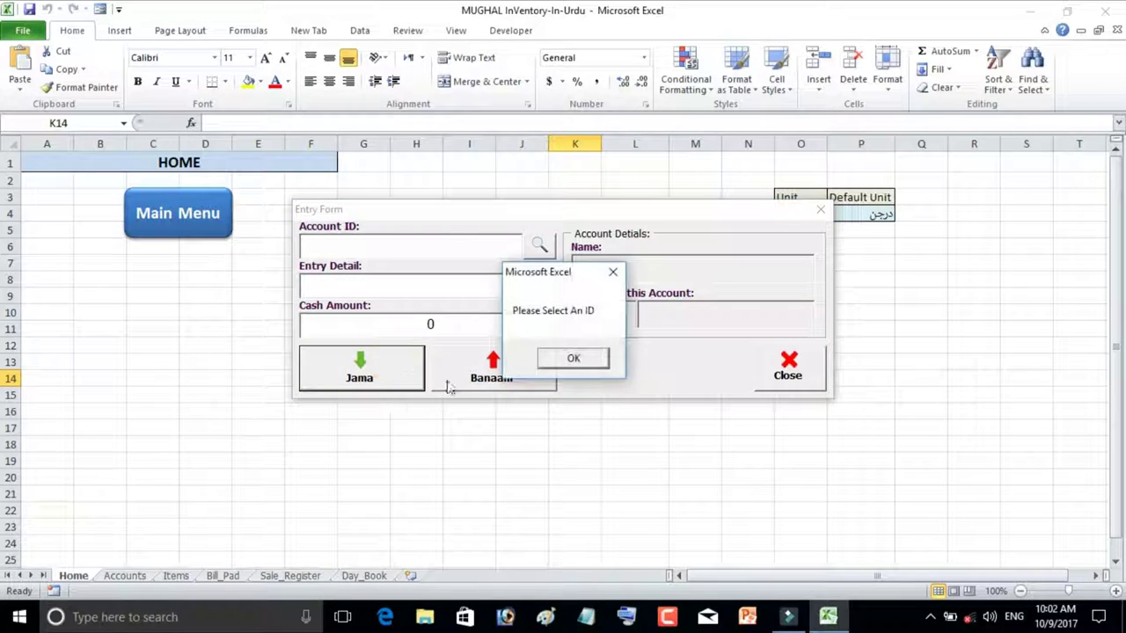
pyautogui.click(590, 361)
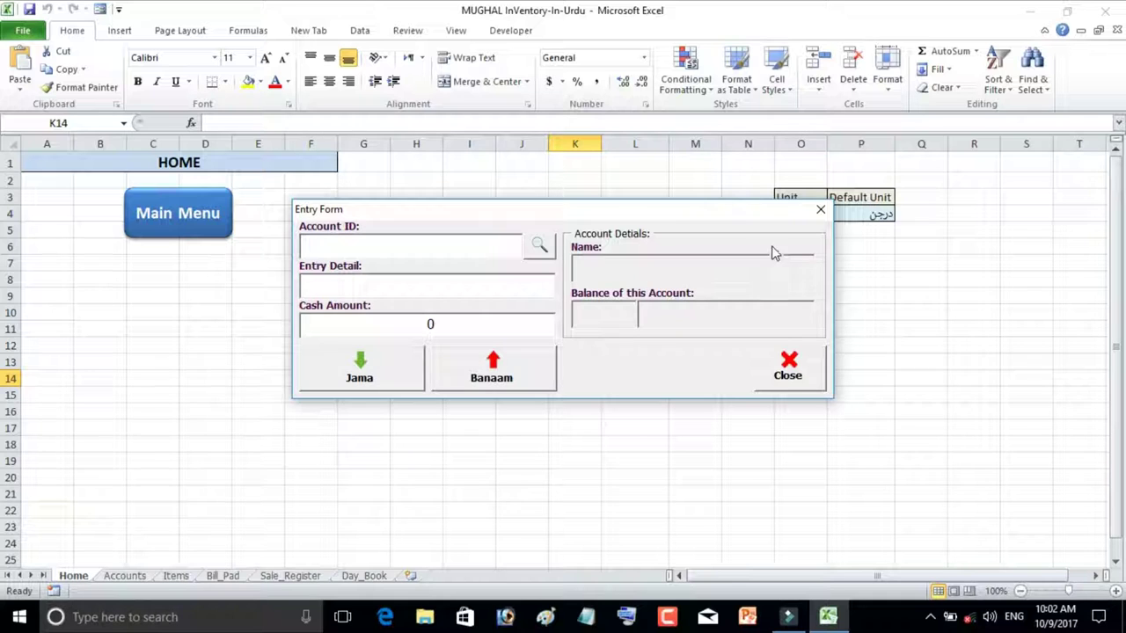
pyautogui.click(788, 383)
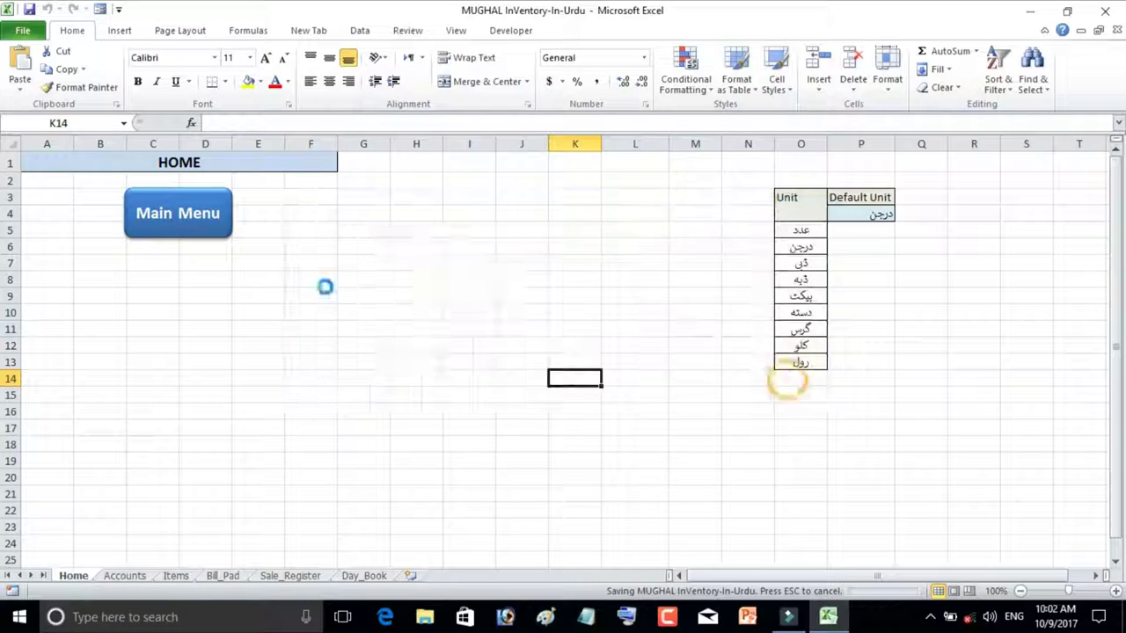
# - Open the item list, locate the new computer item at its end and close the list
pyautogui.click(186, 213)
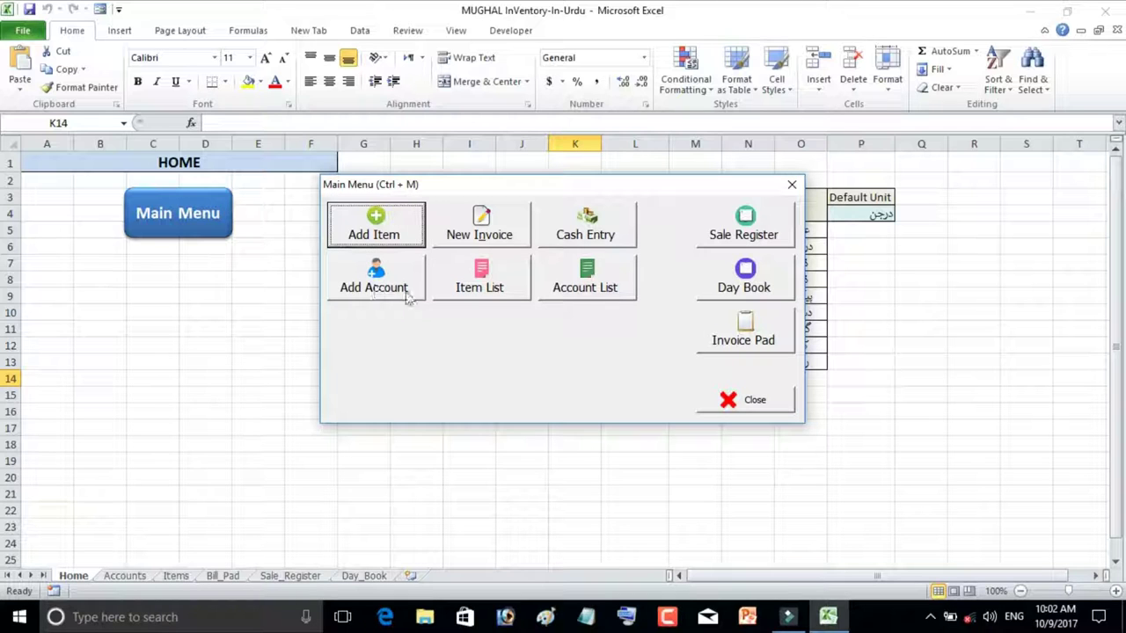
pyautogui.click(466, 286)
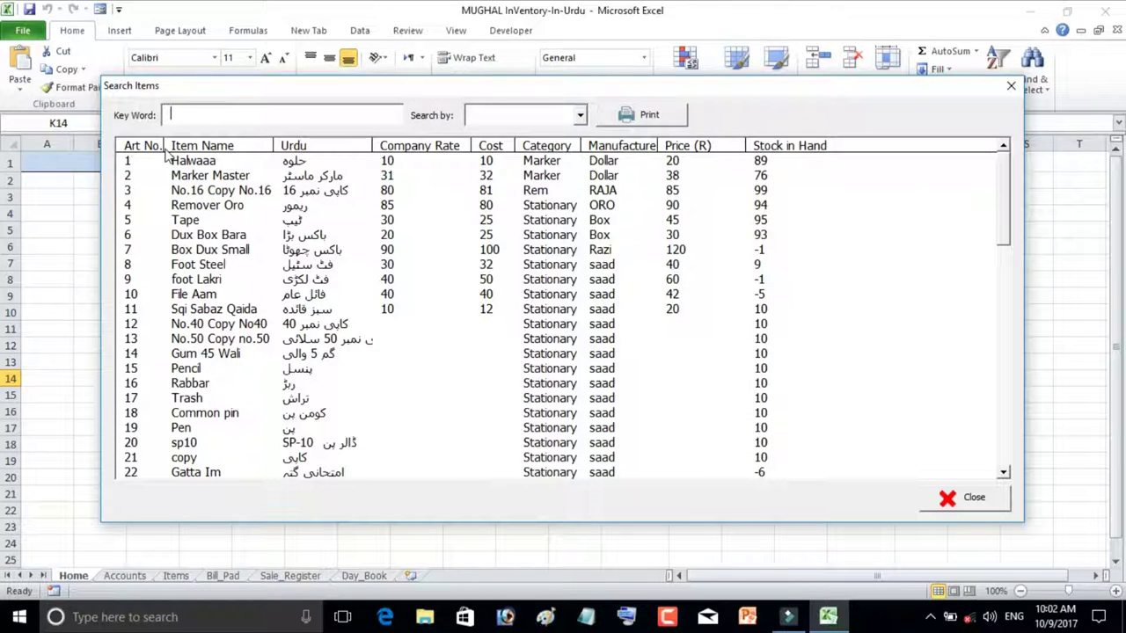
pyautogui.moveTo(1003, 173); pyautogui.dragTo(1003, 418)
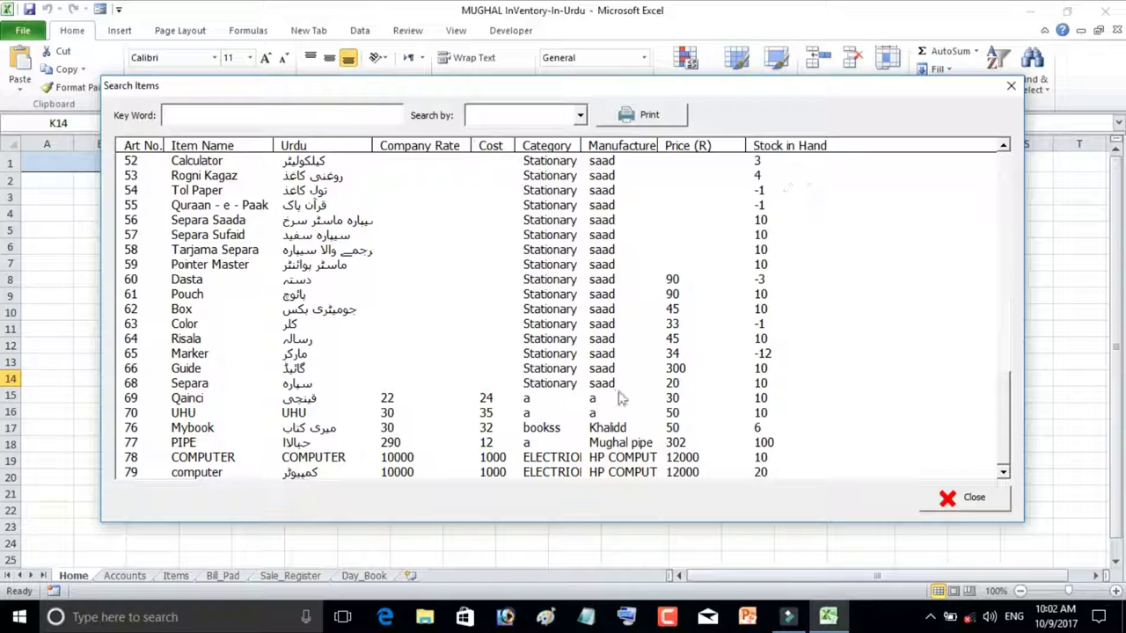
pyautogui.click(287, 475)
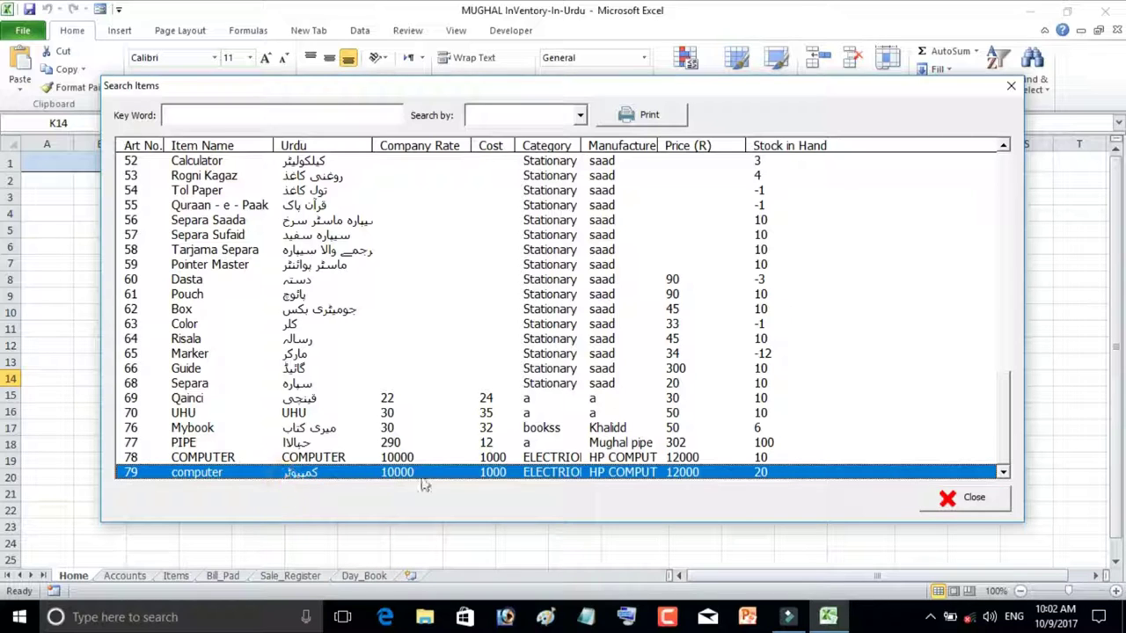
pyautogui.click(972, 500)
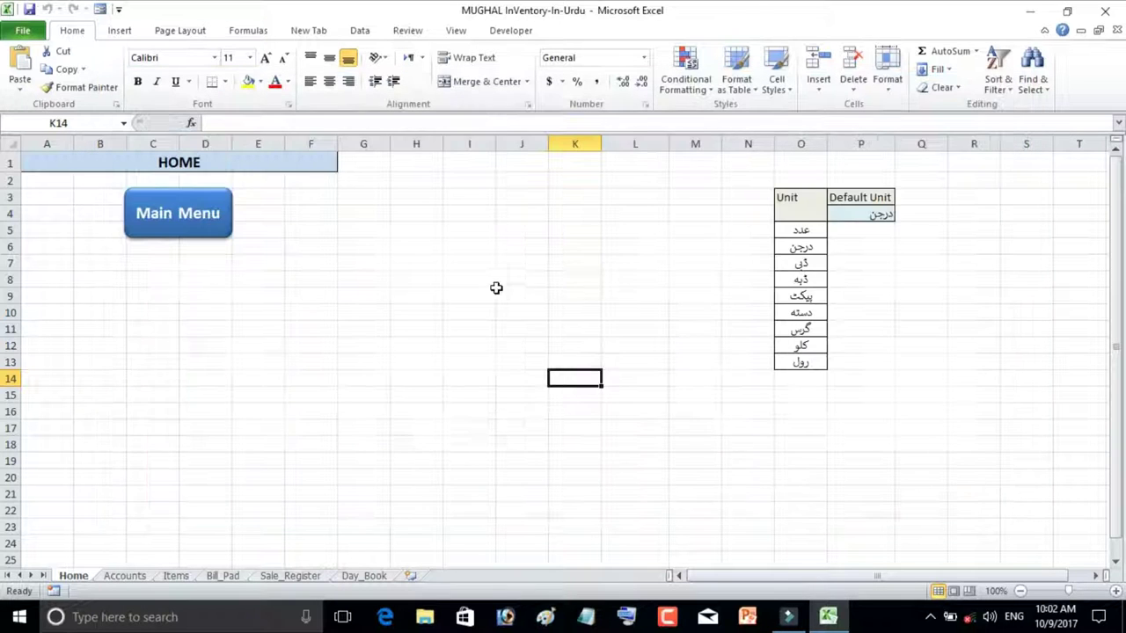
# - Leave the main menu and view the Accounts and Items sheets
pyautogui.click(158, 231)
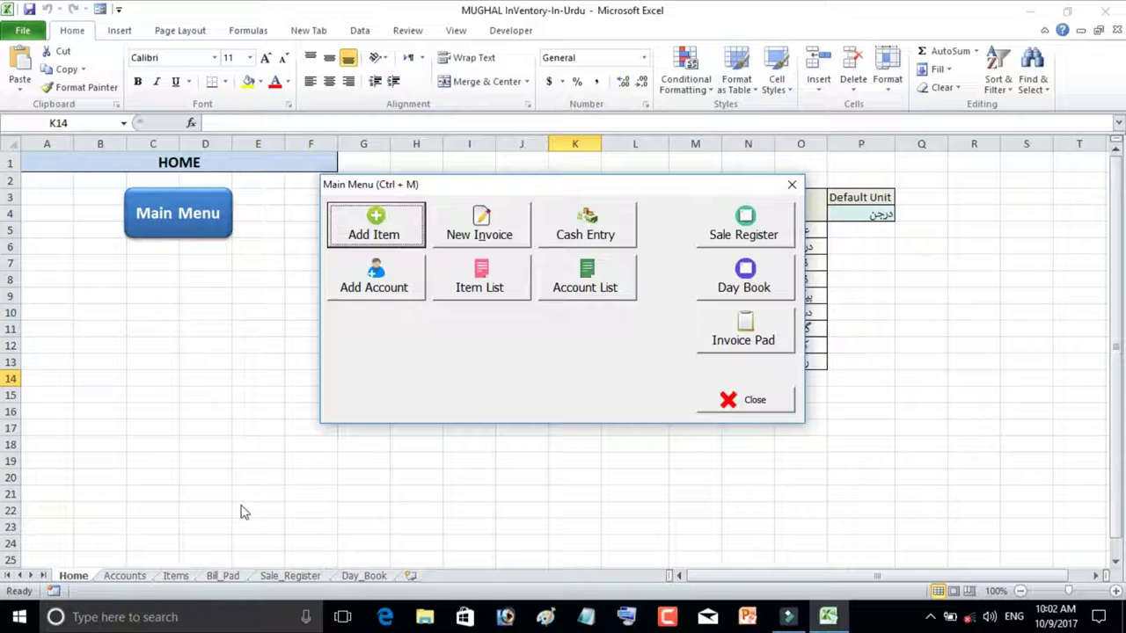
pyautogui.click(764, 401)
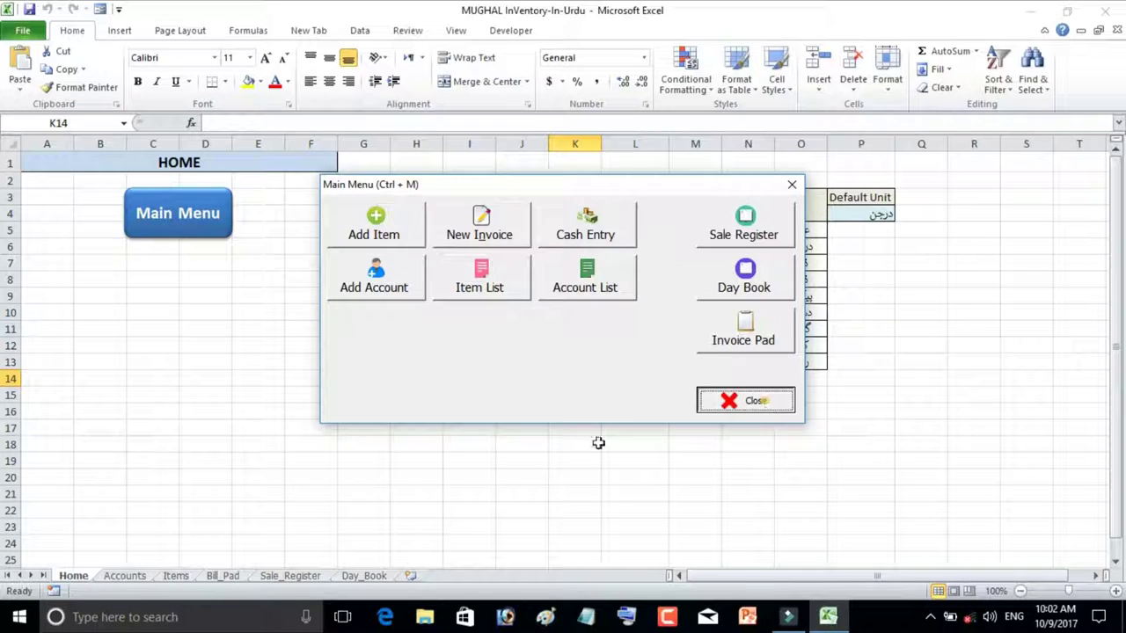
pyautogui.click(123, 577)
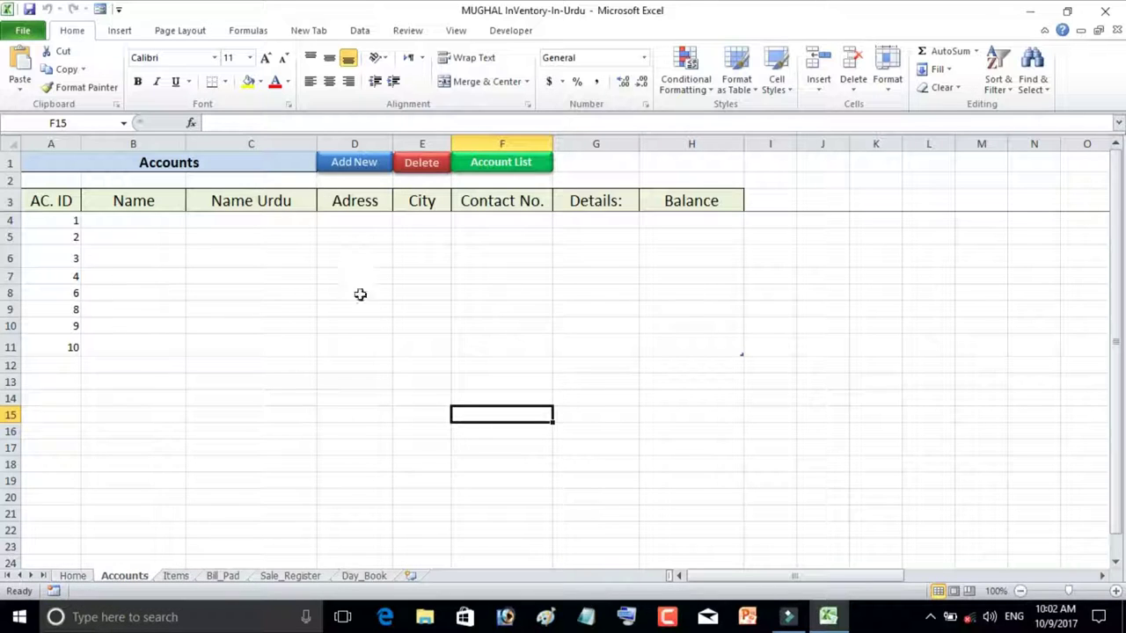
pyautogui.click(173, 578)
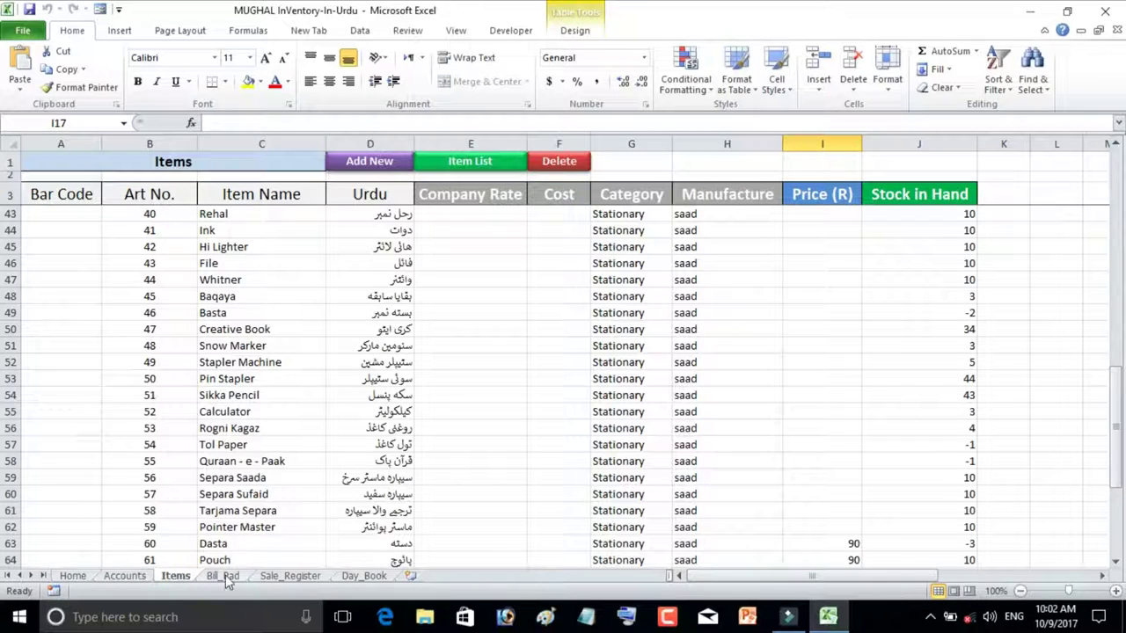
# - Look through the Bill_Pad, Sale_Register and Day_Book sheets
pyautogui.click(223, 577)
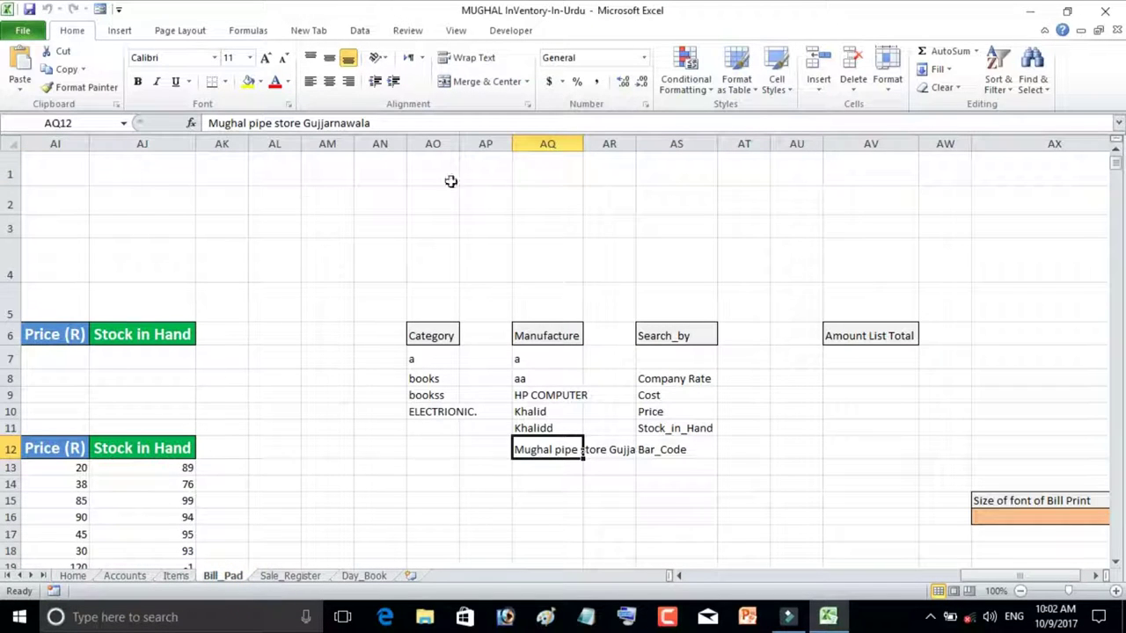
pyautogui.scroll(-3, 290, 343)
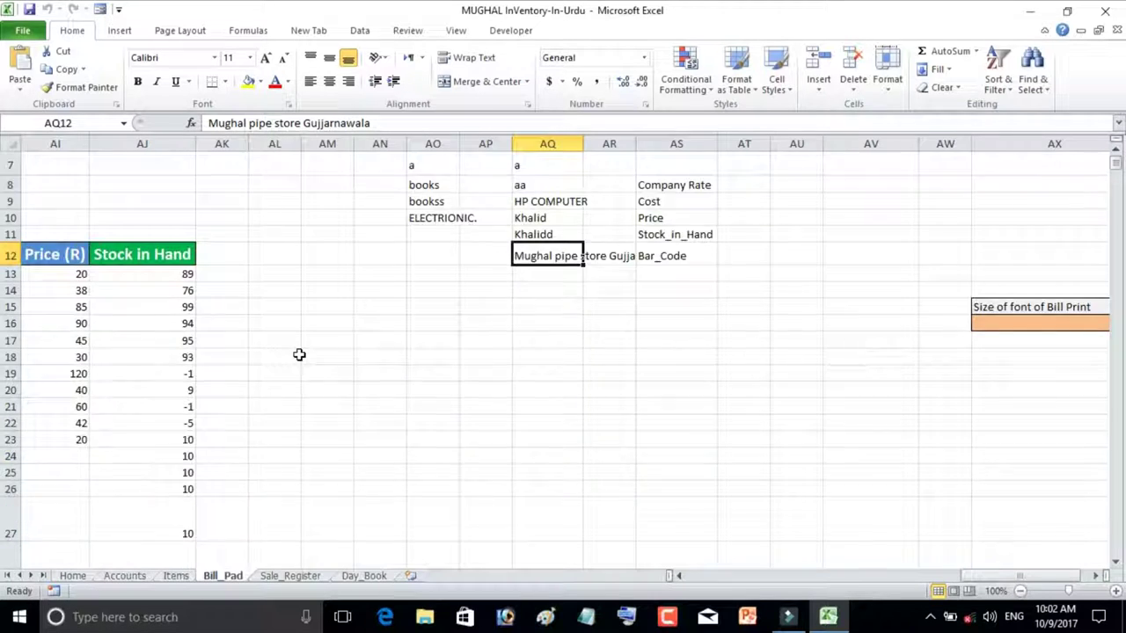
pyautogui.scroll(-4, 299, 354)
pyautogui.scroll(7, 304, 367)
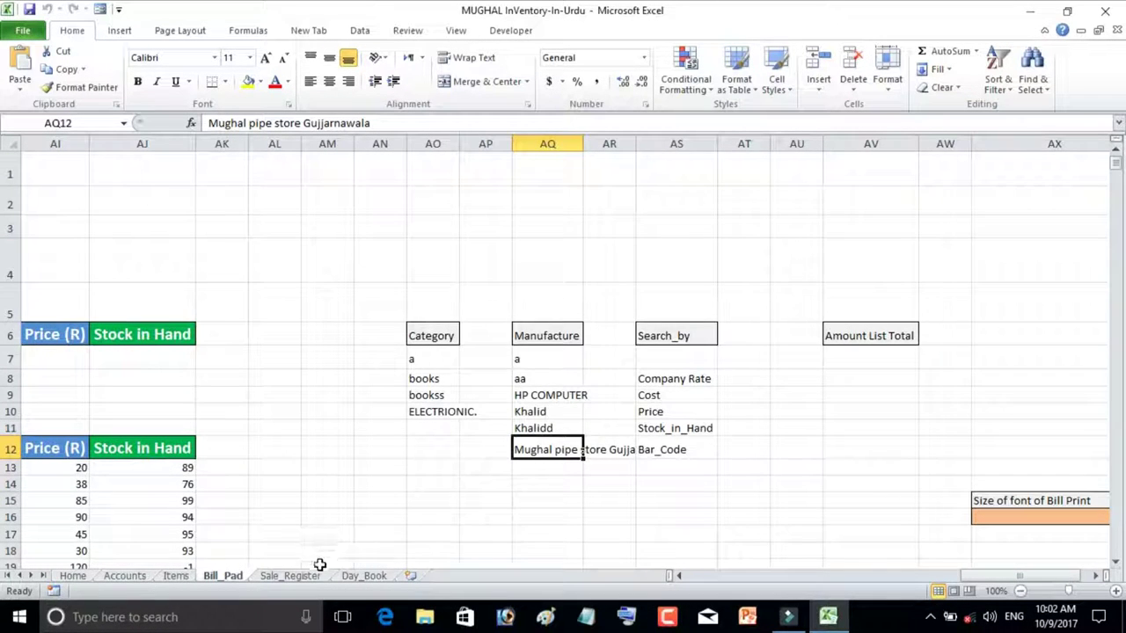
pyautogui.click(290, 576)
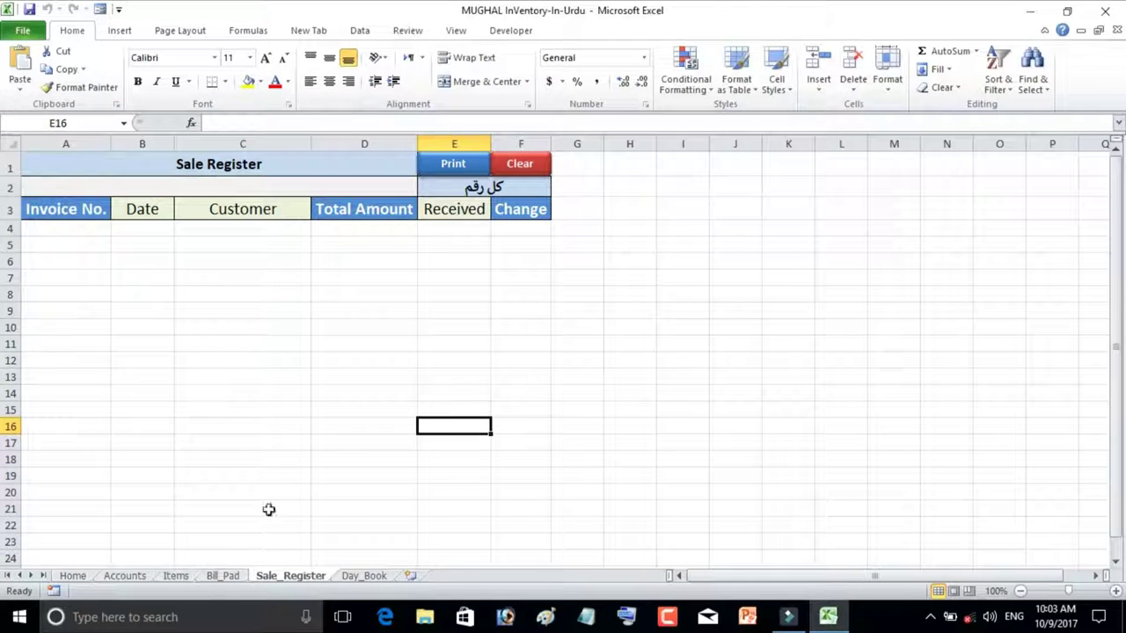
pyautogui.click(363, 576)
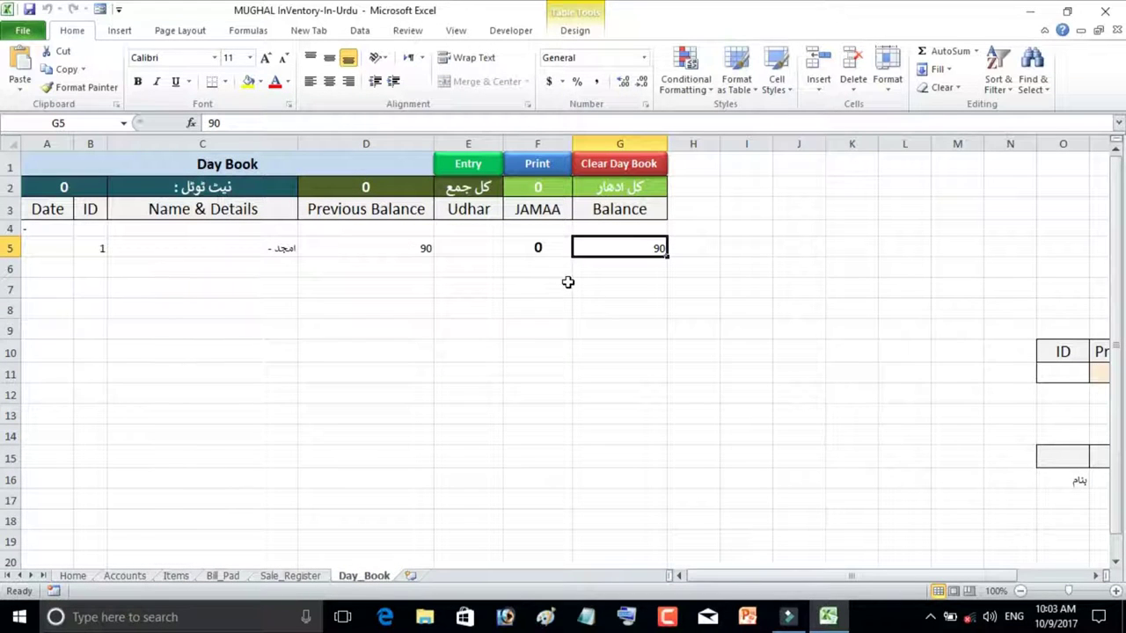